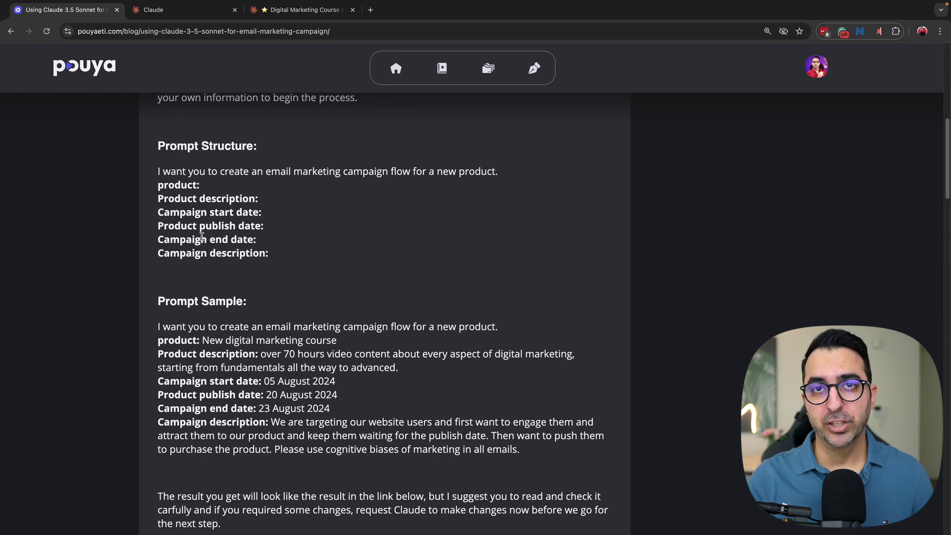
# Step: Read the Prompt Structure section of the blog article, including the product publish date and campaign description fields
pyautogui.scroll(6, 204, 237)
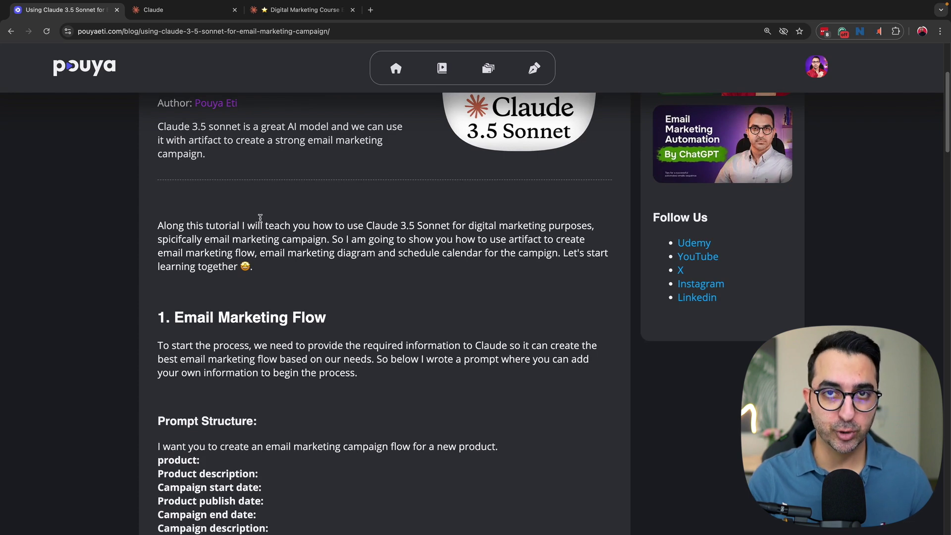
pyautogui.scroll(1, 155, 182)
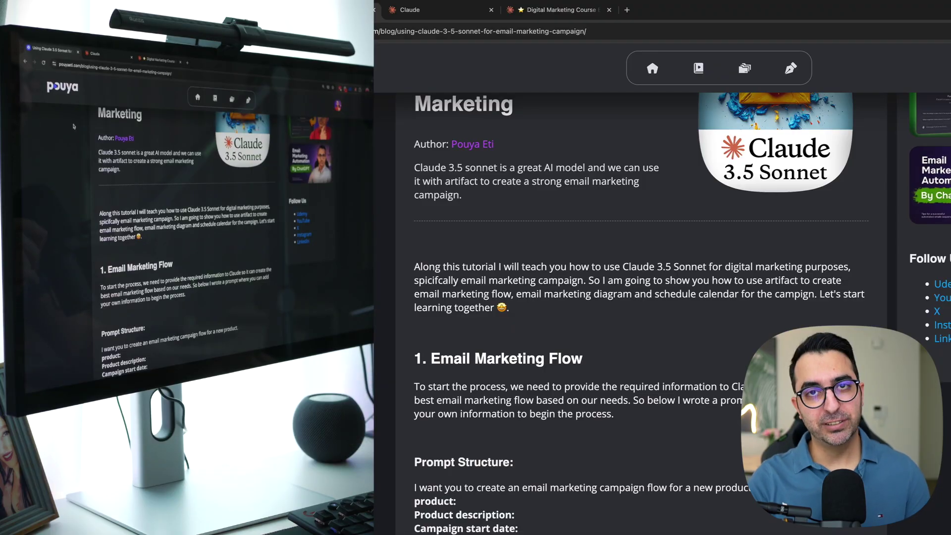
pyautogui.scroll(-4, 388, 242)
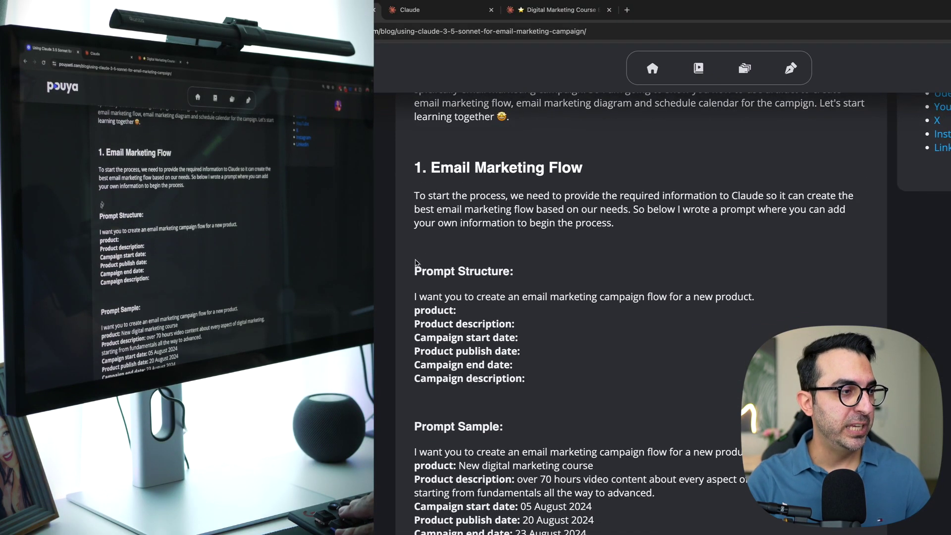
pyautogui.scroll(-1, 417, 263)
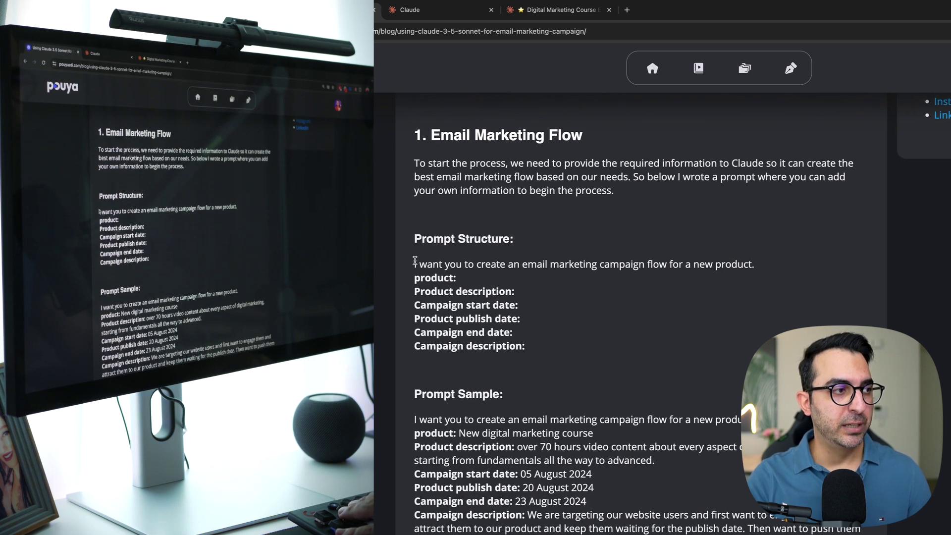
pyautogui.moveTo(414, 261); pyautogui.dragTo(542, 346)
pyautogui.click(534, 336)
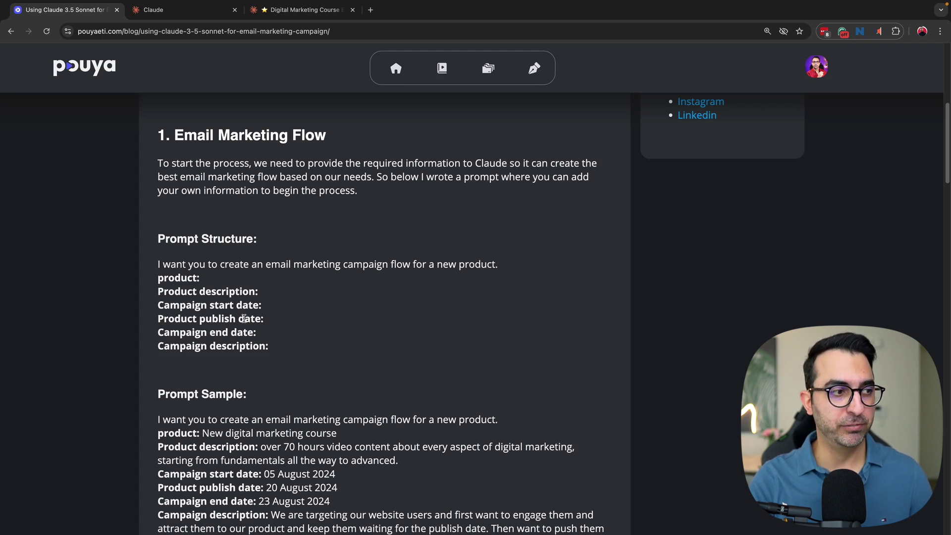
pyautogui.moveTo(266, 320); pyautogui.dragTo(159, 323)
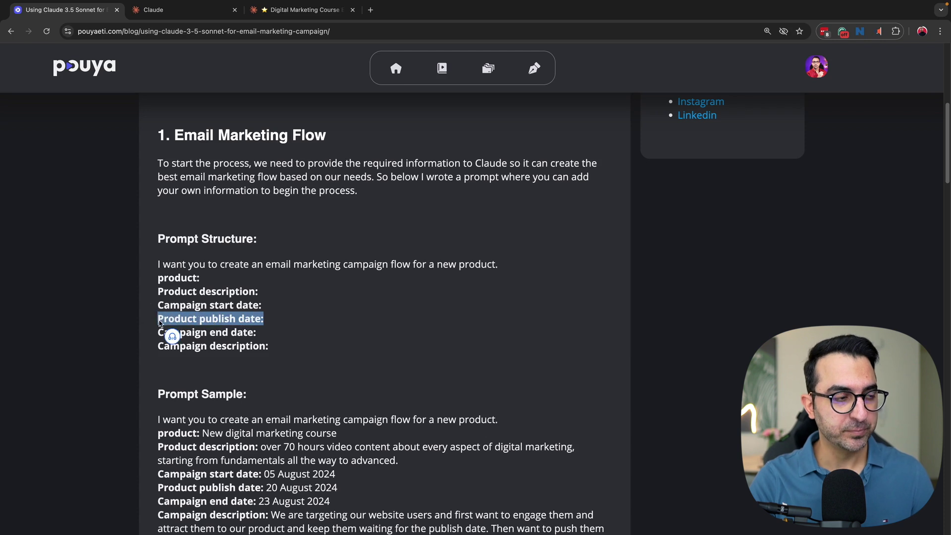
pyautogui.click(280, 338)
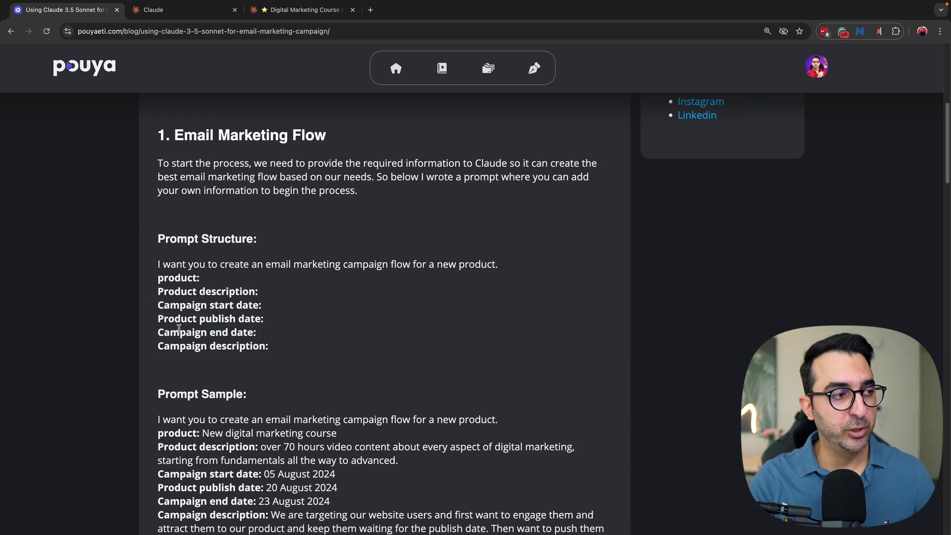
pyautogui.moveTo(159, 320); pyautogui.dragTo(284, 320)
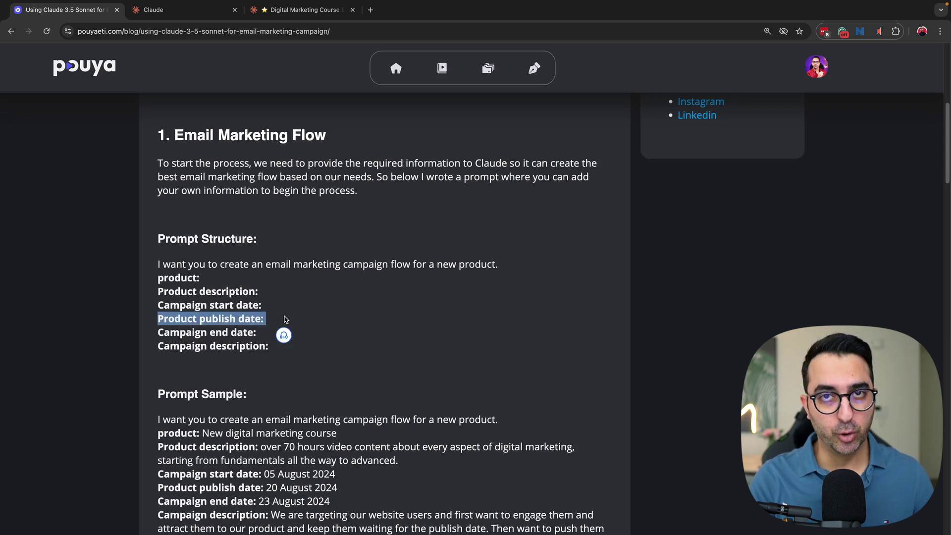
pyautogui.click(285, 320)
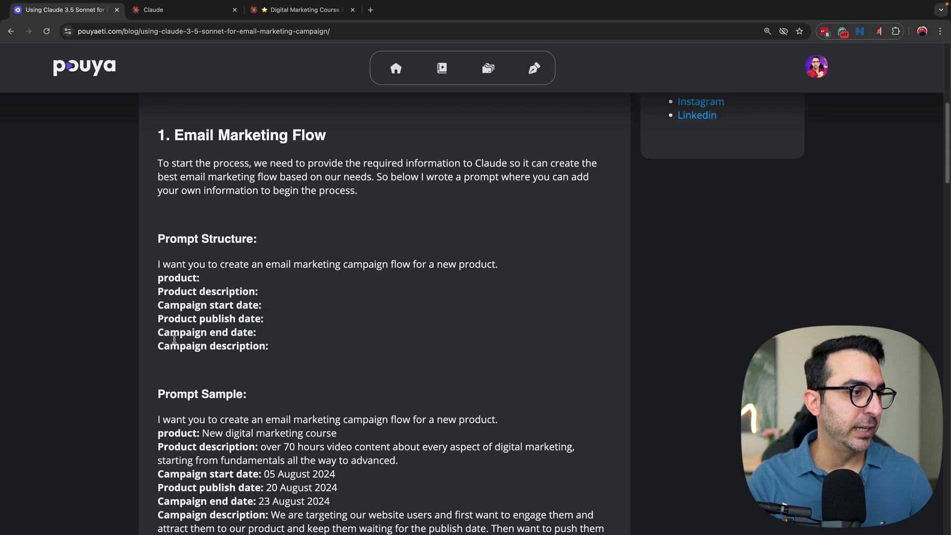
pyautogui.moveTo(159, 347); pyautogui.dragTo(277, 347)
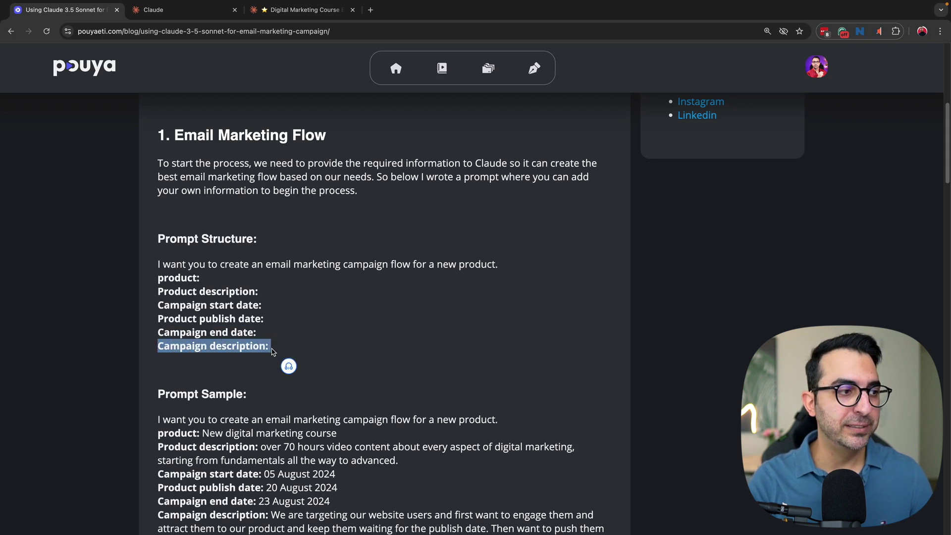
pyautogui.click(281, 347)
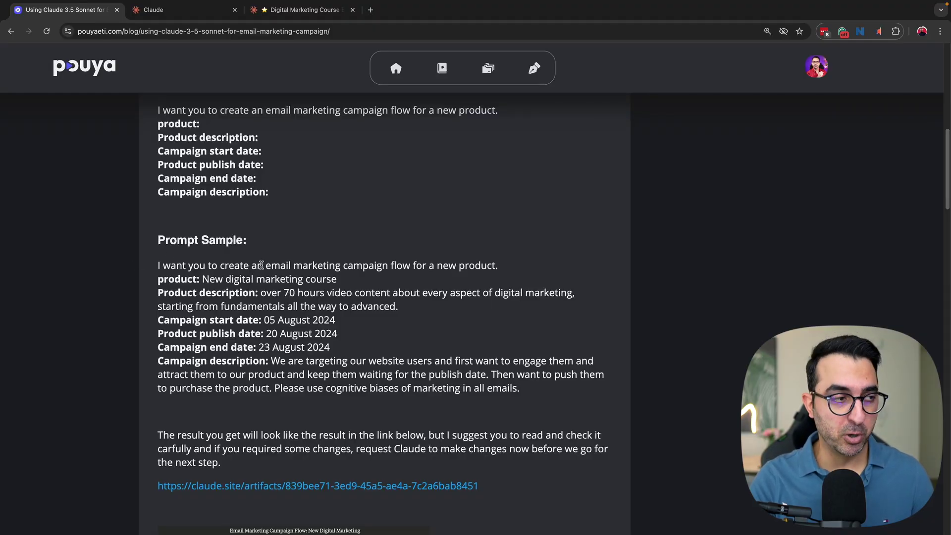
# Step: Read the Prompt Sample's product, product description and campaign description entries in the blog article
pyautogui.moveTo(202, 279); pyautogui.dragTo(337, 280)
pyautogui.moveTo(258, 293); pyautogui.dragTo(447, 293)
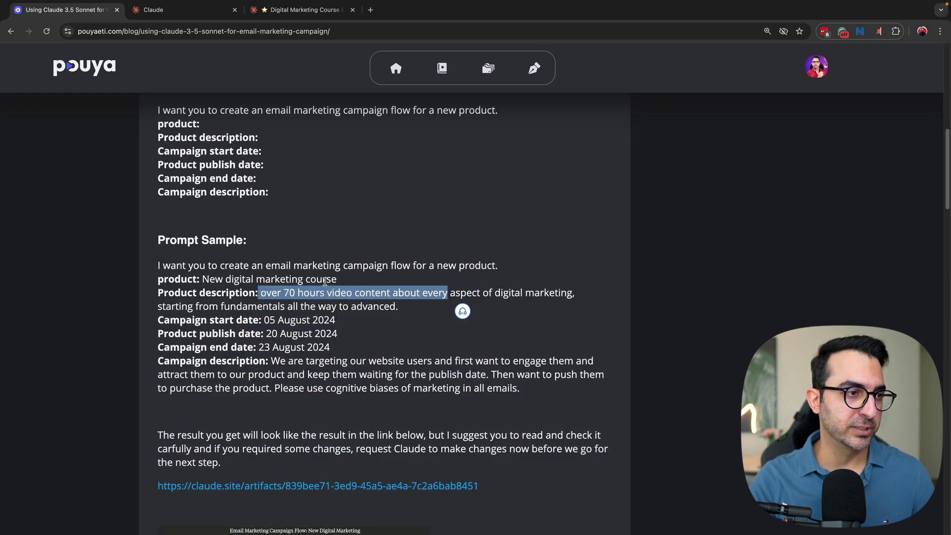
pyautogui.click(515, 288)
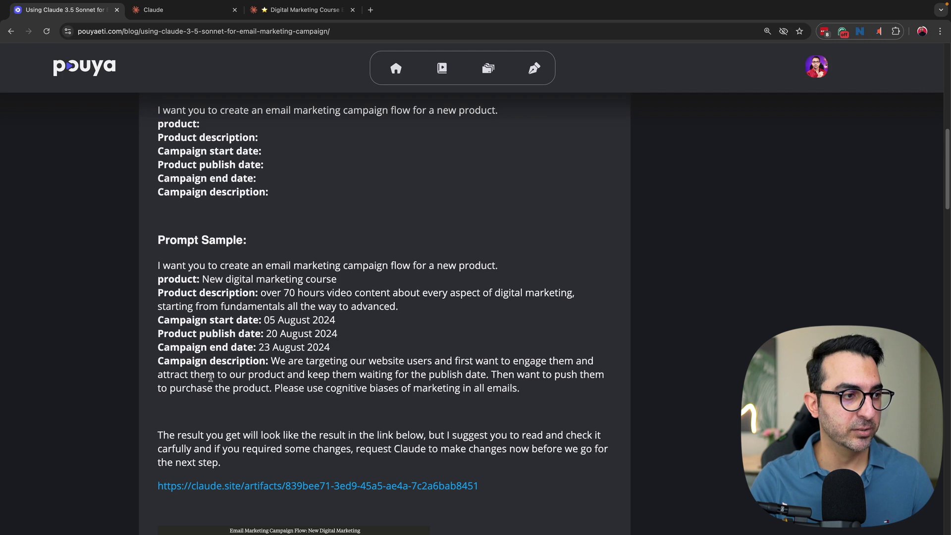
pyautogui.moveTo(274, 360); pyautogui.dragTo(527, 392)
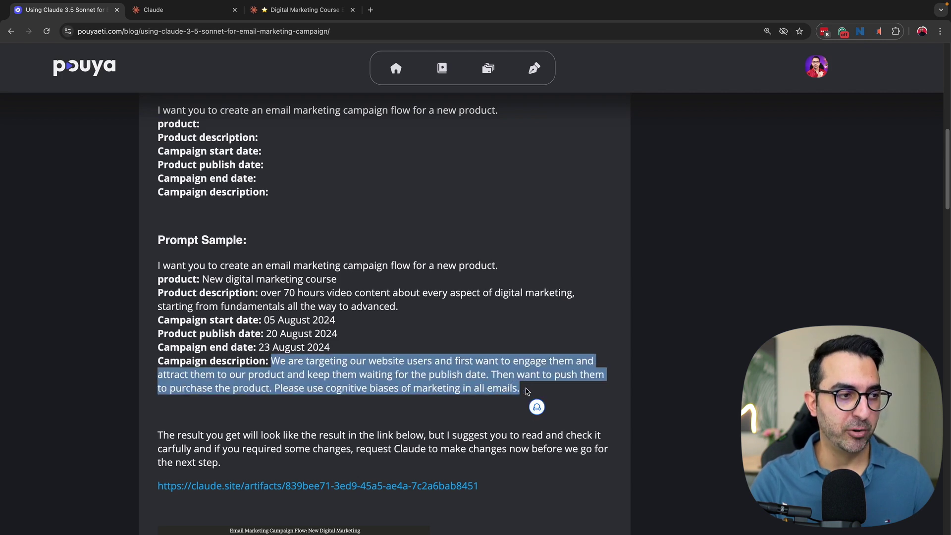
pyautogui.click(168, 331)
# Step: Copy the whole Prompt Sample text from the article and submit it as a new chat prompt in Claude
pyautogui.moveTo(157, 266); pyautogui.dragTo(529, 394)
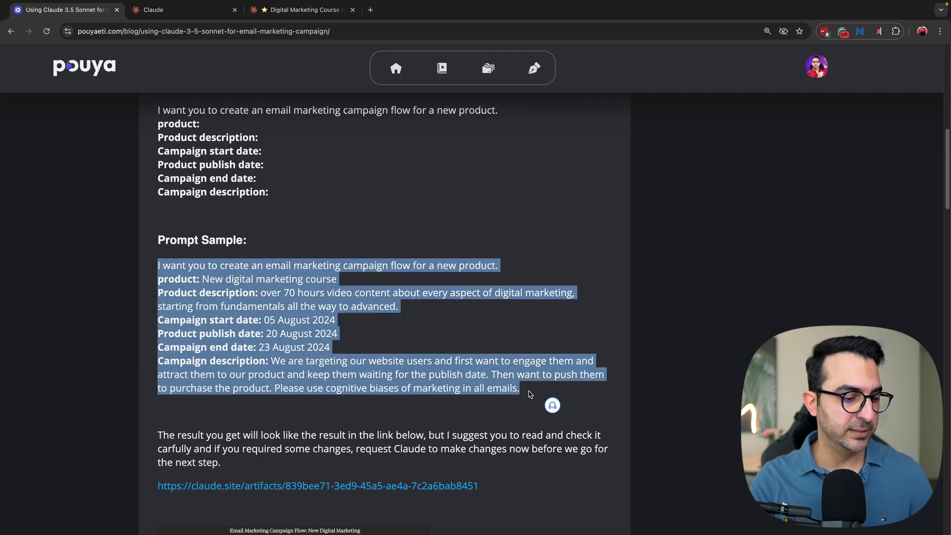
pyautogui.click(199, 14)
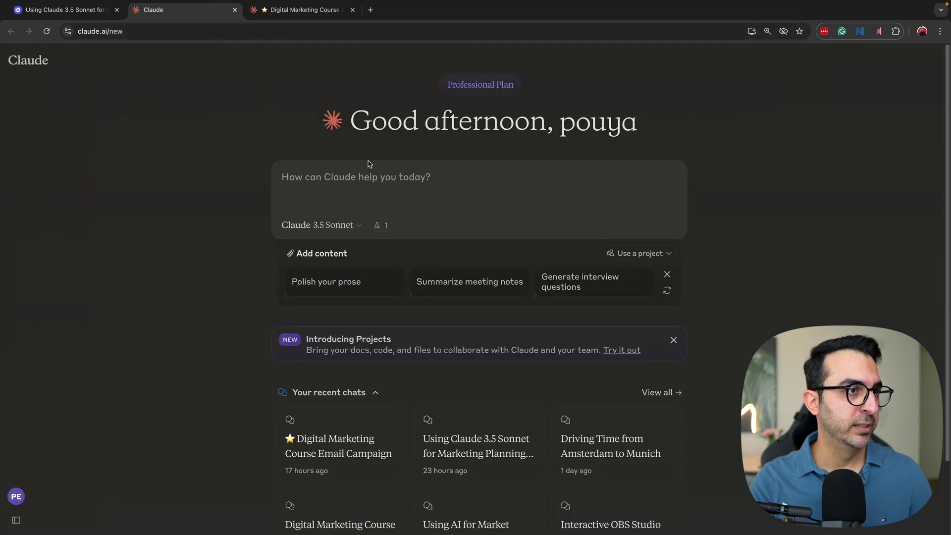
pyautogui.press('super+v')
pyautogui.press('Return')
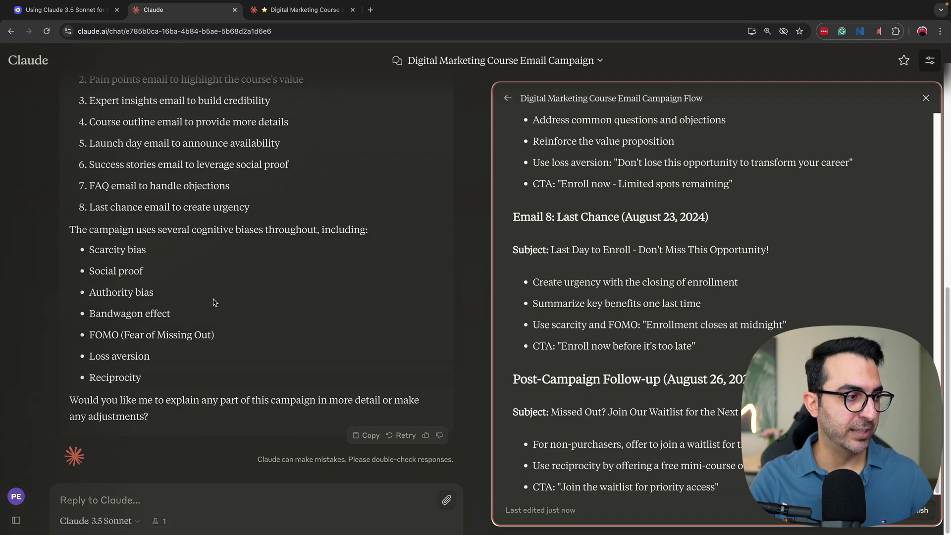
# Step: Check the Artifacts setting in the account's Feature Preview options and close the dialog
pyautogui.moveTo(30, 475)
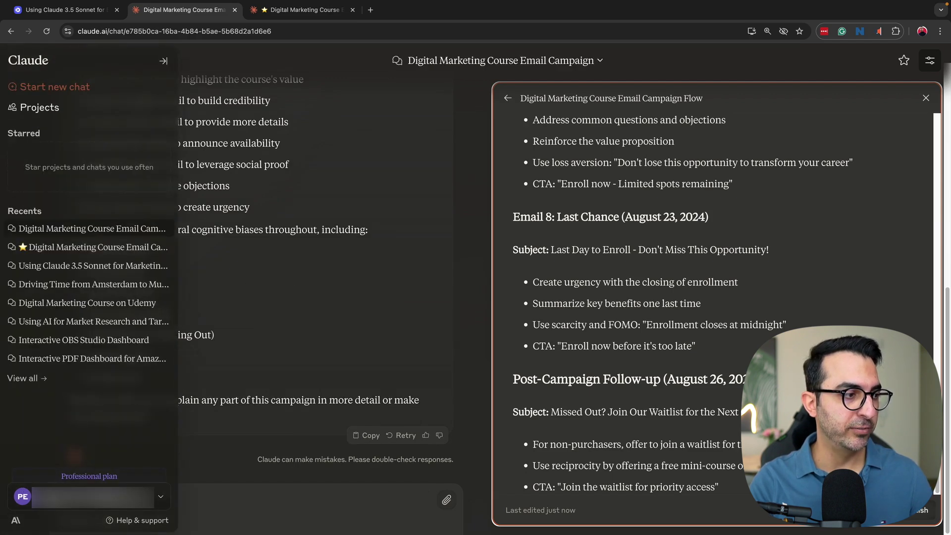
pyautogui.click(57, 497)
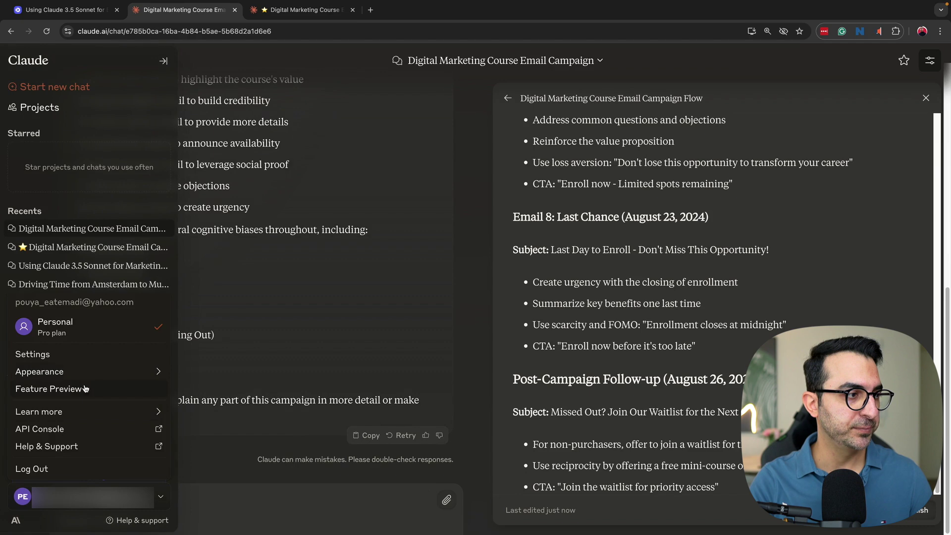
pyautogui.click(49, 389)
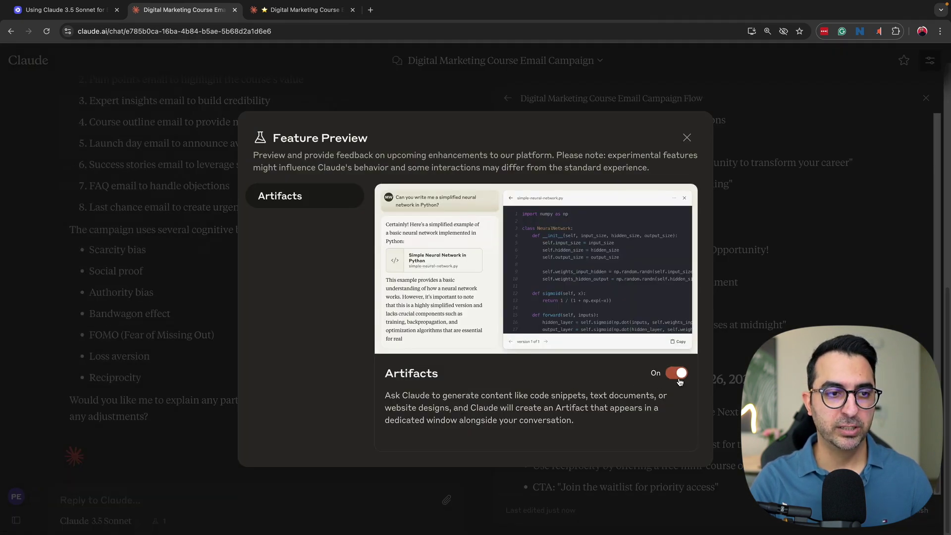
pyautogui.click(688, 138)
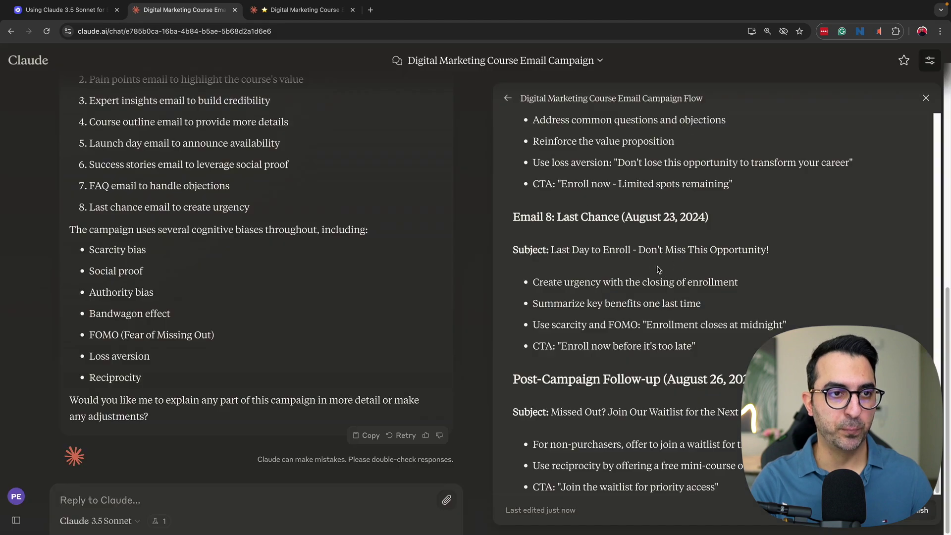
# Step: Review the Campaign Overview at the start of the generated email campaign flow artifact
pyautogui.scroll(15, 545, 230)
pyautogui.scroll(10, 546, 226)
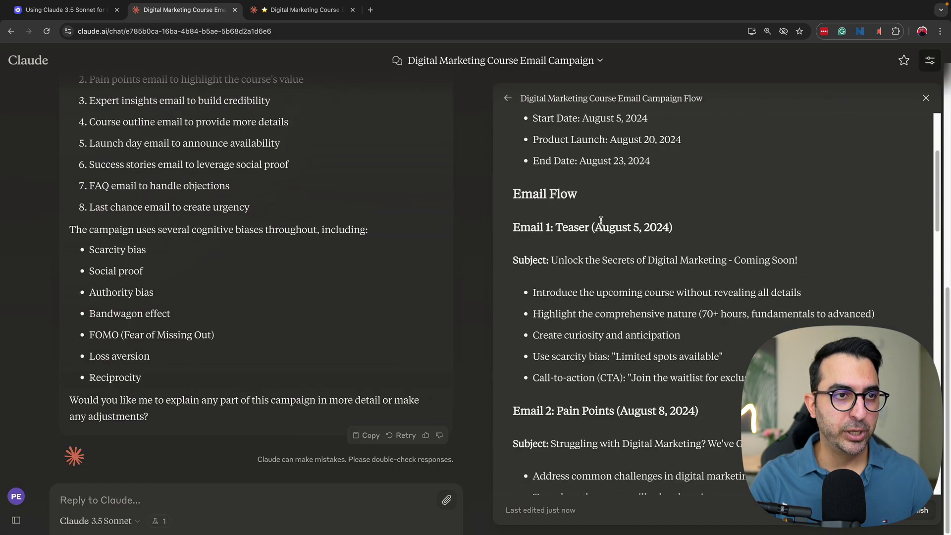
pyautogui.scroll(4, 567, 180)
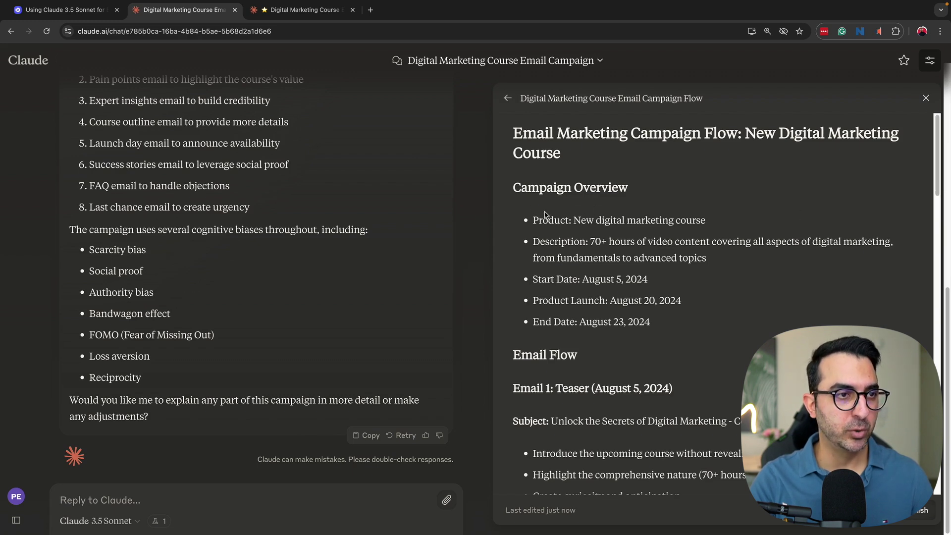
pyautogui.scroll(-1, 660, 181)
pyautogui.moveTo(646, 303); pyautogui.dragTo(534, 210)
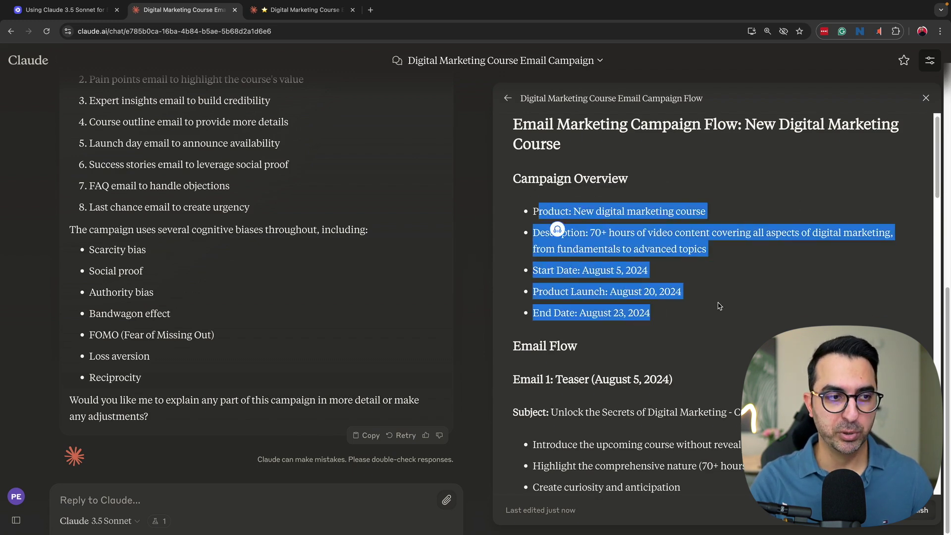
pyautogui.click(732, 323)
# Step: Examine the send date, subject and content points of Email 1: Teaser in the campaign flow
pyautogui.scroll(-5, 702, 313)
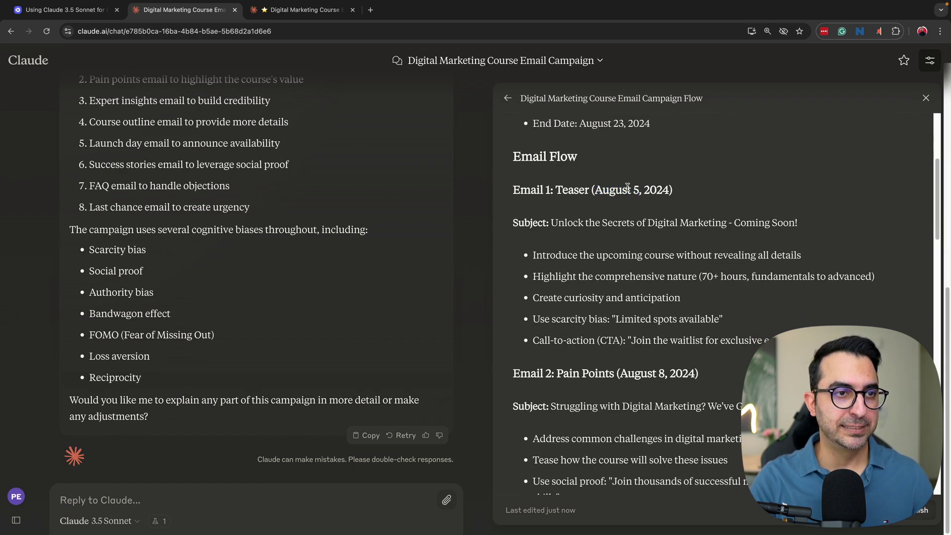
pyautogui.moveTo(639, 188); pyautogui.dragTo(596, 190)
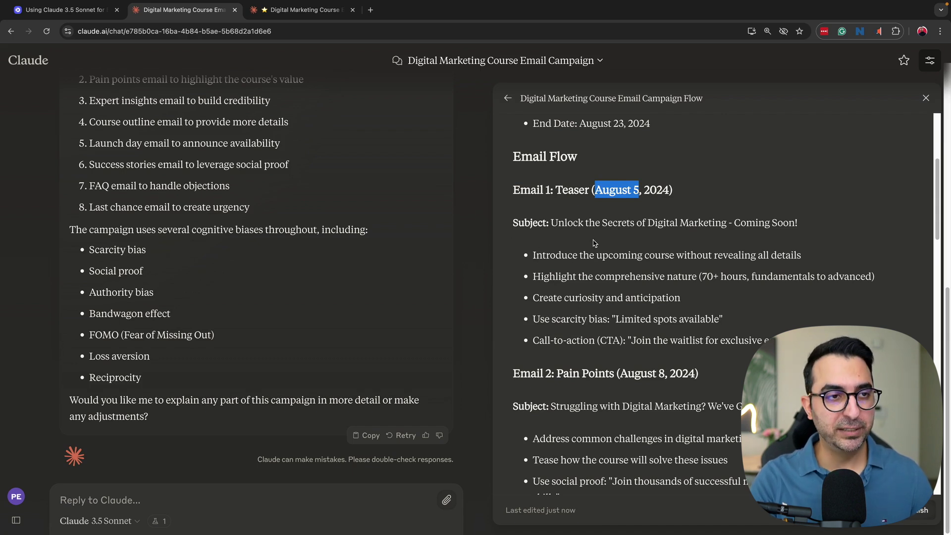
pyautogui.moveTo(551, 223); pyautogui.dragTo(796, 222)
pyautogui.moveTo(712, 255); pyautogui.dragTo(702, 255)
pyautogui.moveTo(533, 256); pyautogui.dragTo(780, 341)
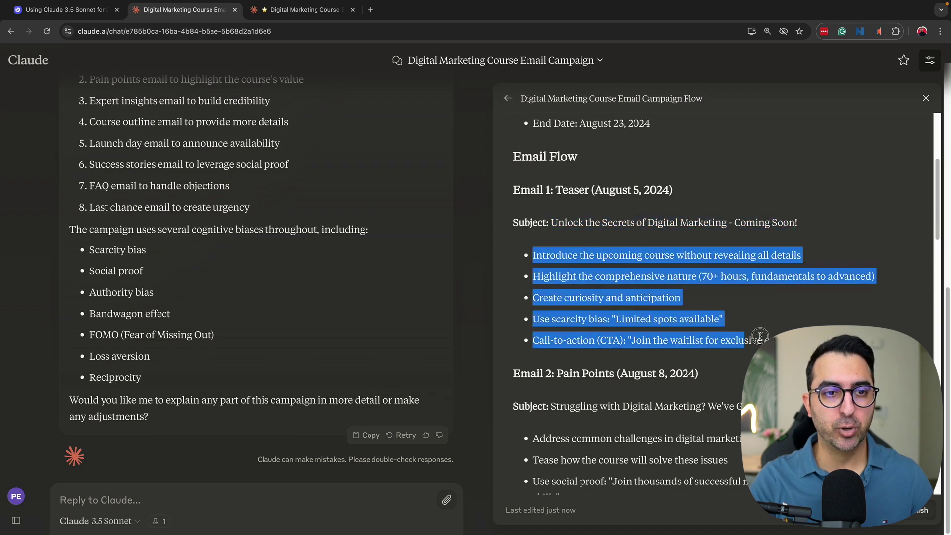
pyautogui.click(848, 322)
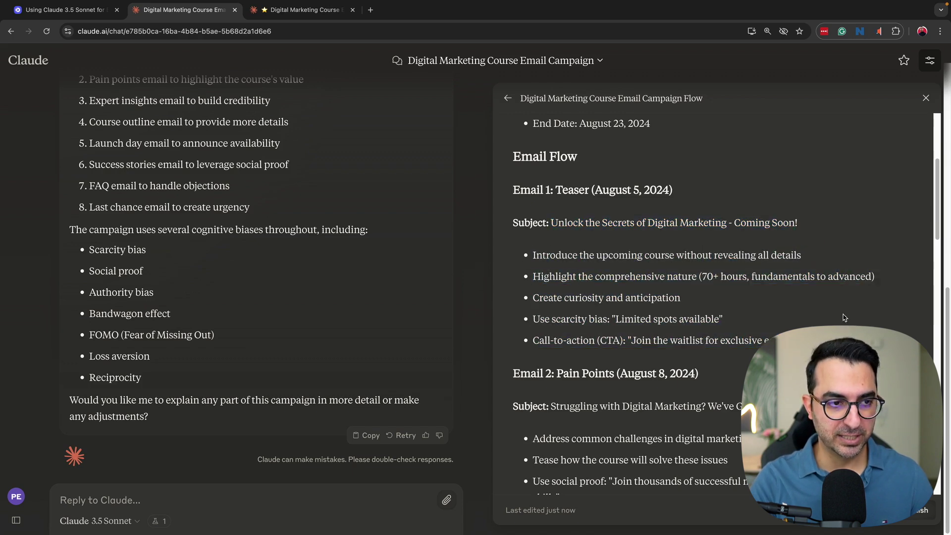
# Step: Examine the dates, subjects and content points of Emails 2 through 5 in the campaign flow artifact
pyautogui.scroll(-5, 736, 315)
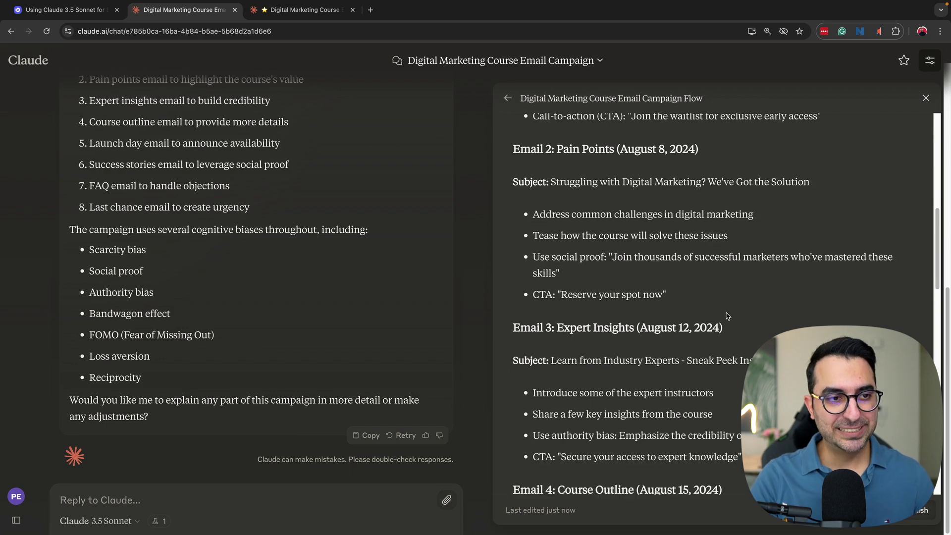
pyautogui.scroll(-4, 728, 316)
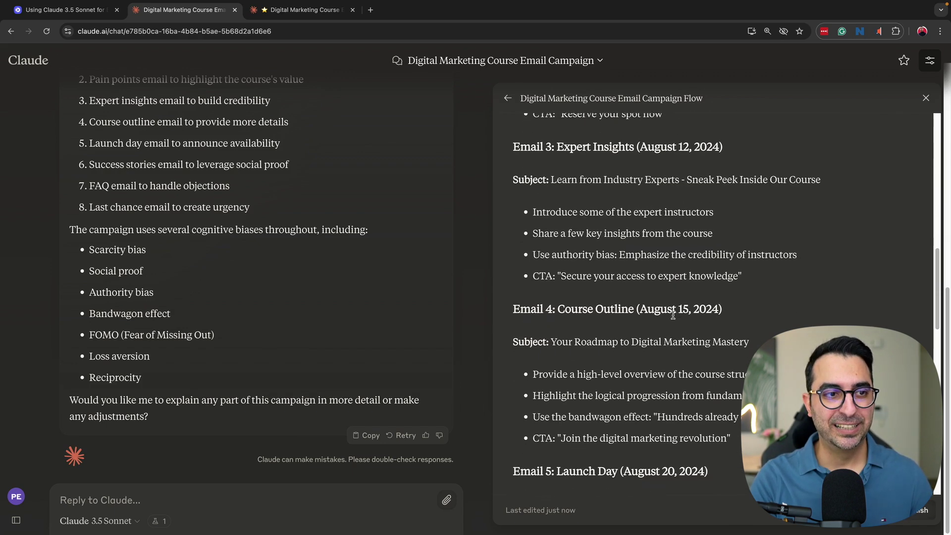
pyautogui.scroll(-1, 610, 281)
pyautogui.scroll(-6, 644, 327)
pyautogui.scroll(-2, 641, 325)
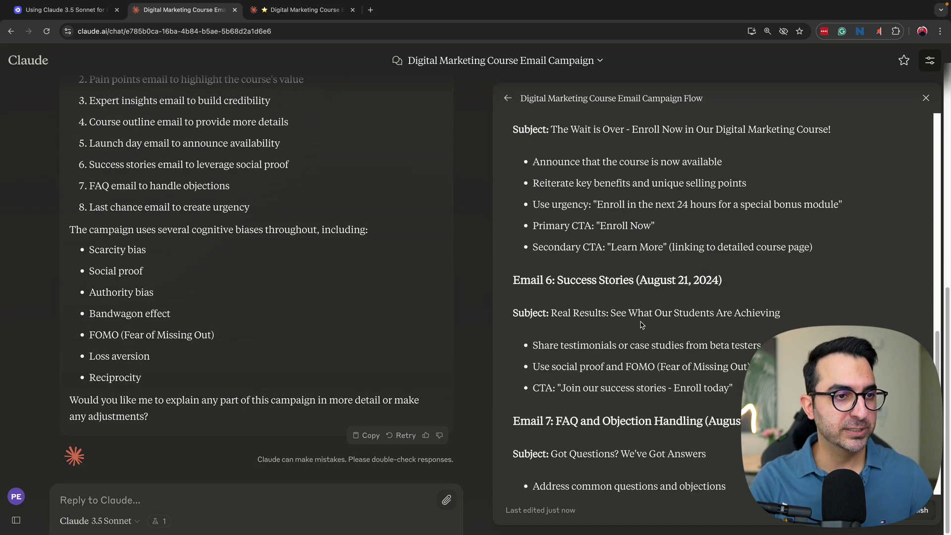
pyautogui.scroll(3, 588, 297)
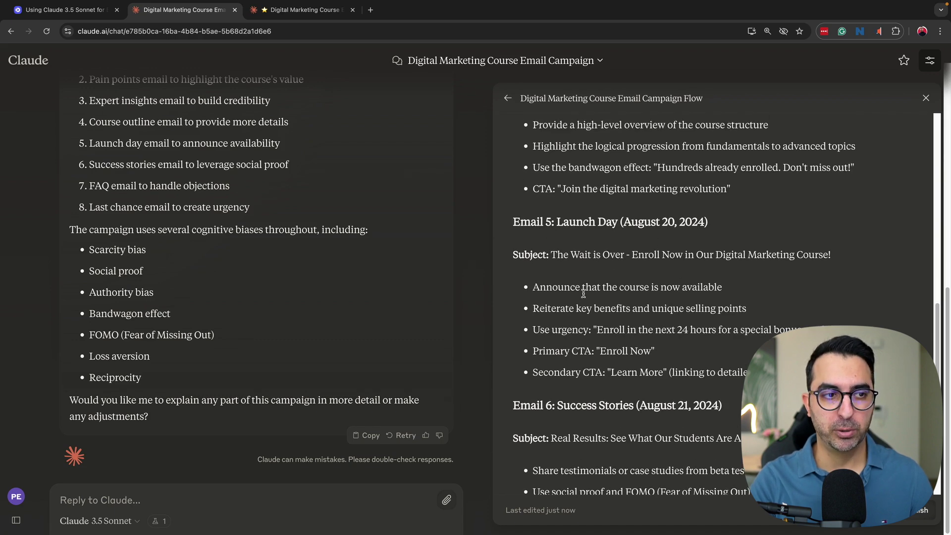
pyautogui.scroll(-4, 543, 301)
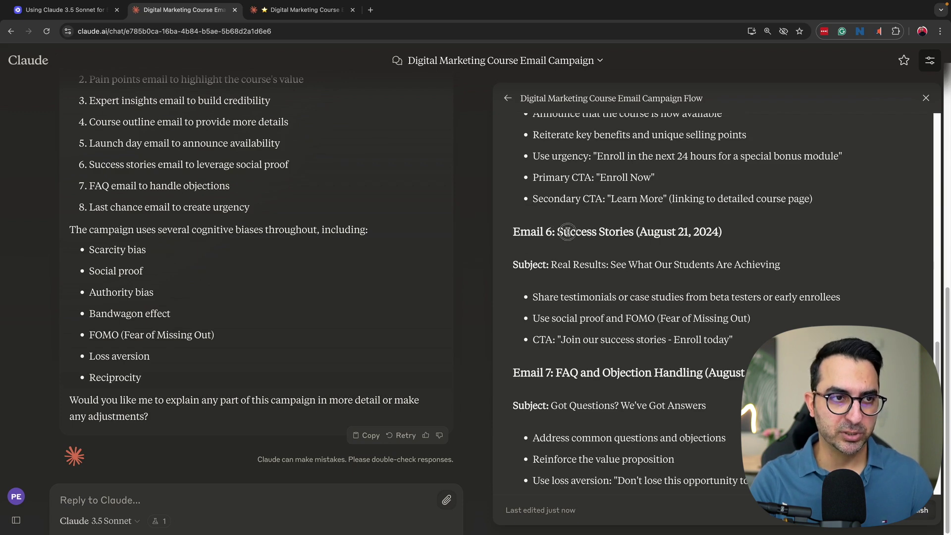
# Step: Review Email 6: Success Stories, Email 7: FAQ and Objection Handling, Email 8: Last Chance and the Post-Campaign Follow-up
pyautogui.moveTo(634, 231); pyautogui.dragTo(556, 232)
pyautogui.scroll(-1, 587, 295)
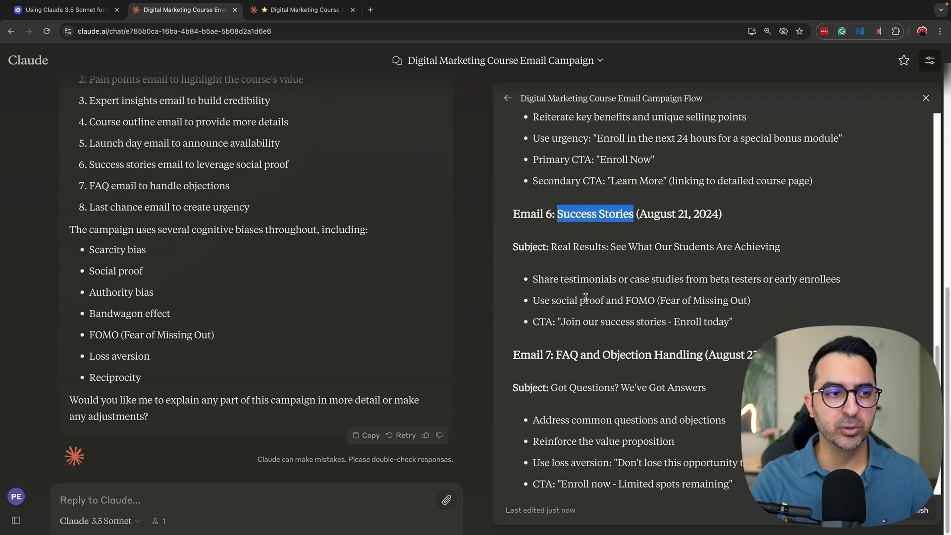
pyautogui.scroll(-2, 587, 295)
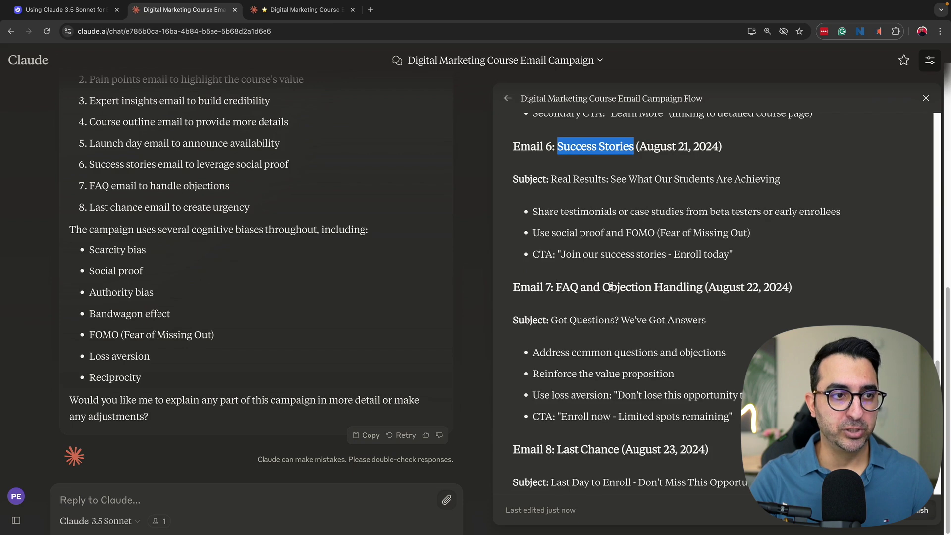
pyautogui.moveTo(555, 288); pyautogui.dragTo(704, 288)
pyautogui.scroll(-6, 594, 267)
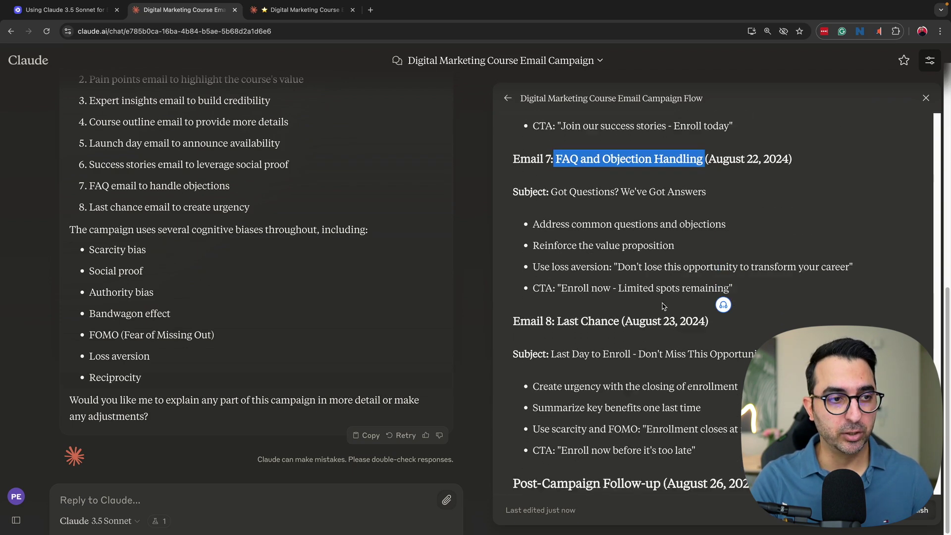
pyautogui.scroll(-1, 661, 277)
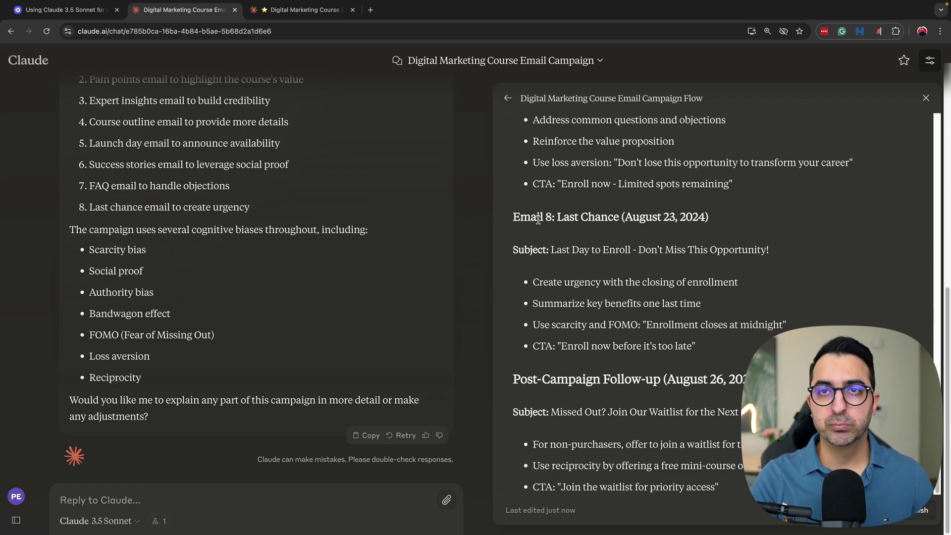
# Step: Copy the article's follow-up request about post-publish emails pushing users to purchase, without the surrounding quotation marks
pyautogui.click(74, 10)
pyautogui.scroll(-3, 240, 274)
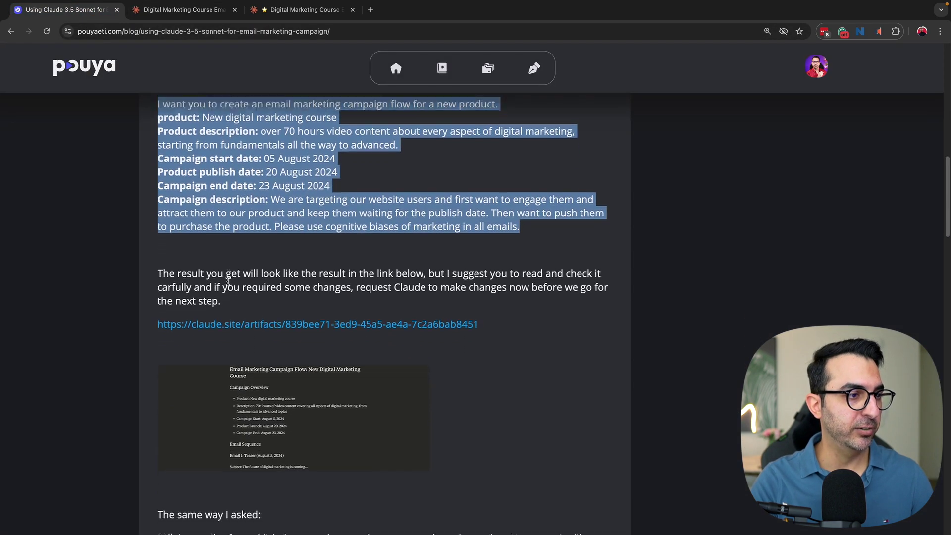
pyautogui.scroll(-2, 228, 281)
pyautogui.scroll(-1, 208, 328)
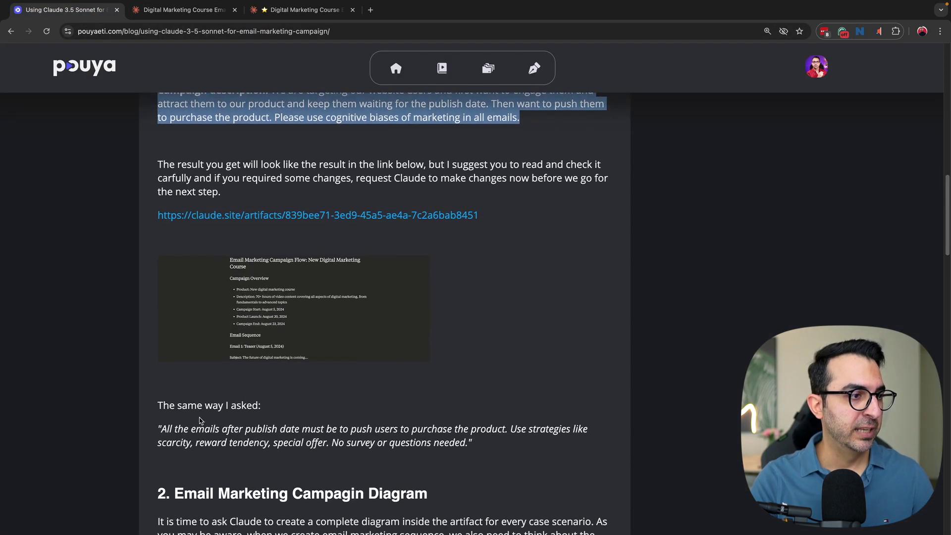
pyautogui.scroll(-1, 169, 420)
pyautogui.moveTo(164, 417); pyautogui.dragTo(461, 429)
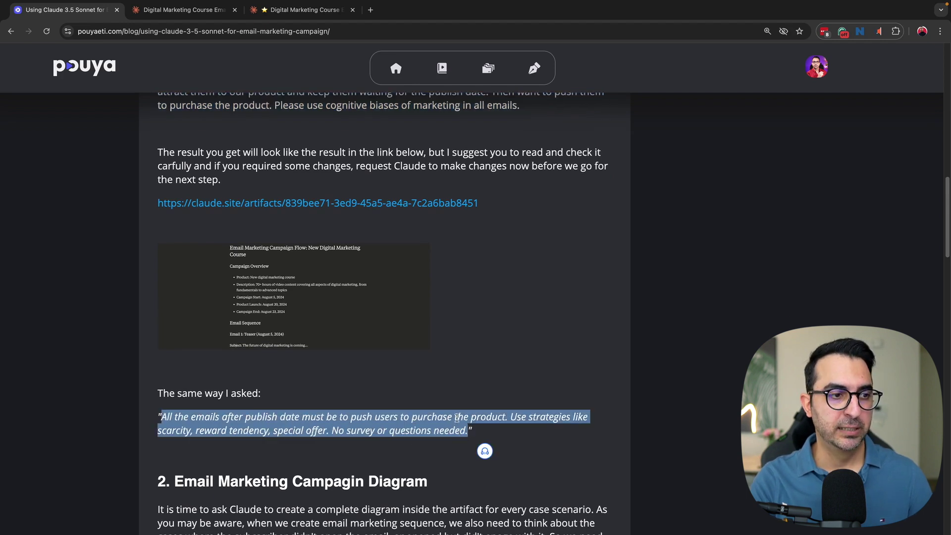
pyautogui.rightClick(457, 417)
pyautogui.click(475, 382)
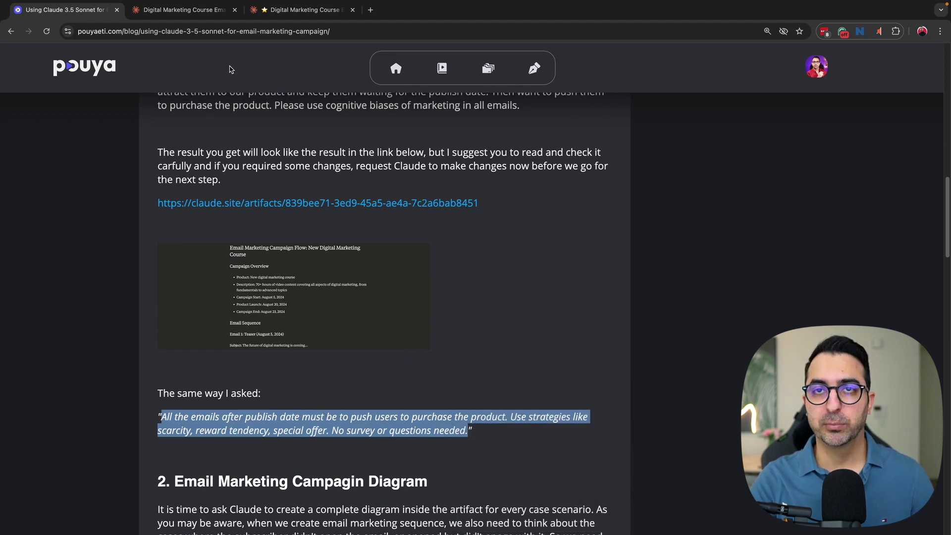
# Step: Paste the copied request into the Digital Marketing Course Email Campaign chat in Claude and send it
pyautogui.click(206, 16)
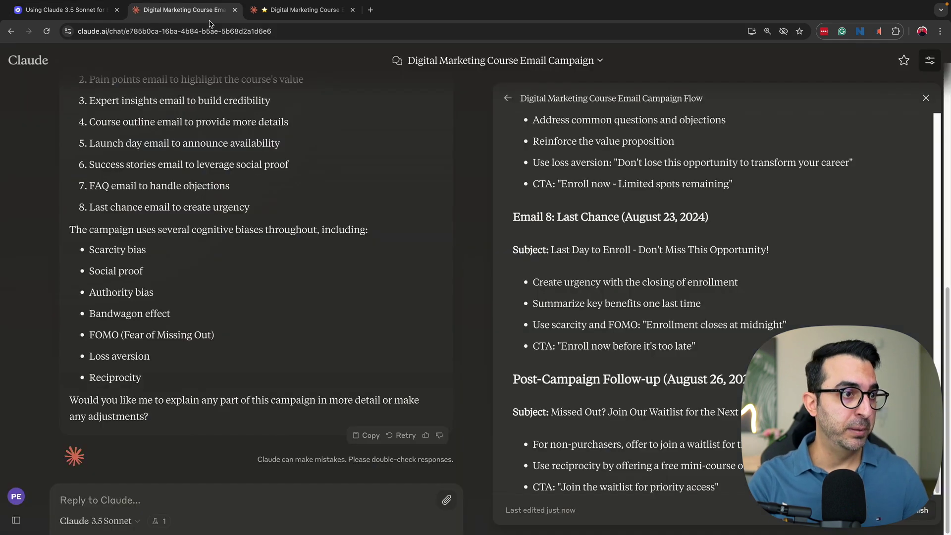
pyautogui.click(242, 494)
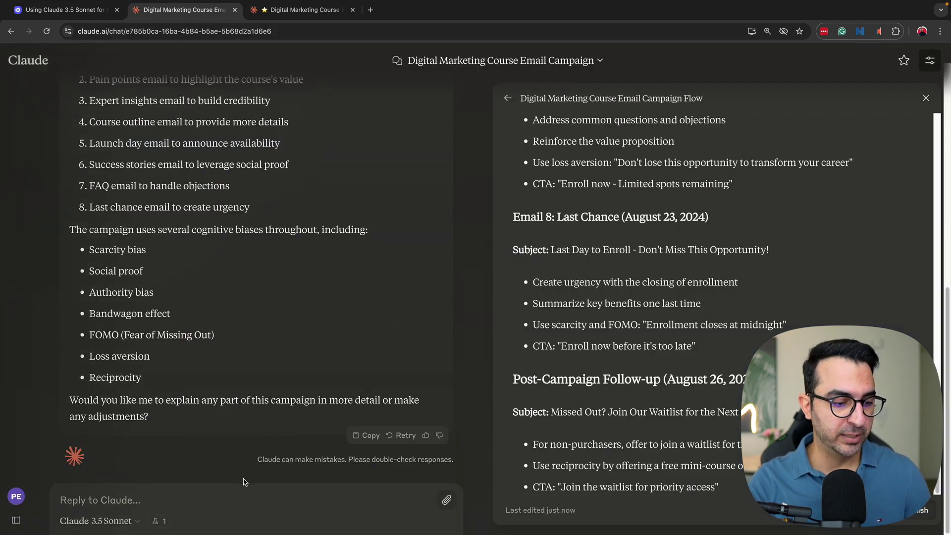
pyautogui.press('super+v')
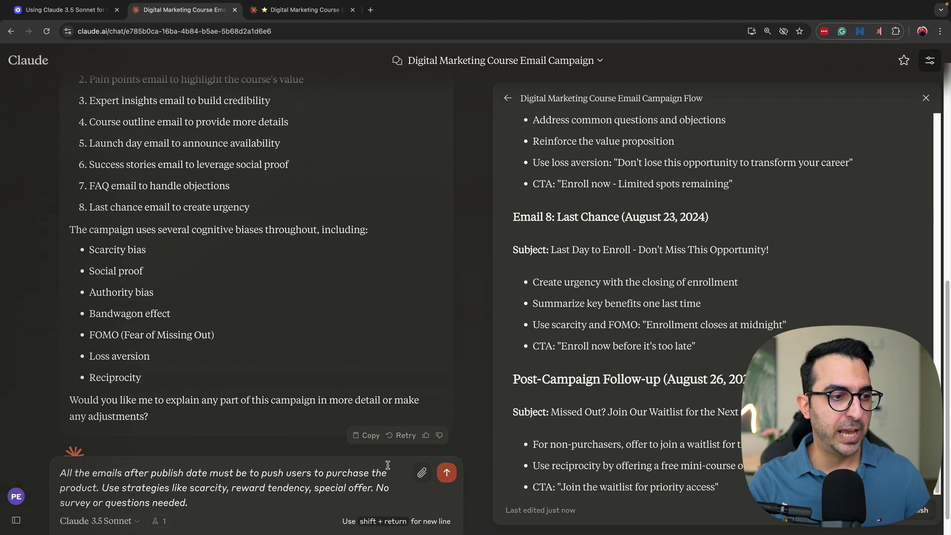
pyautogui.click(447, 472)
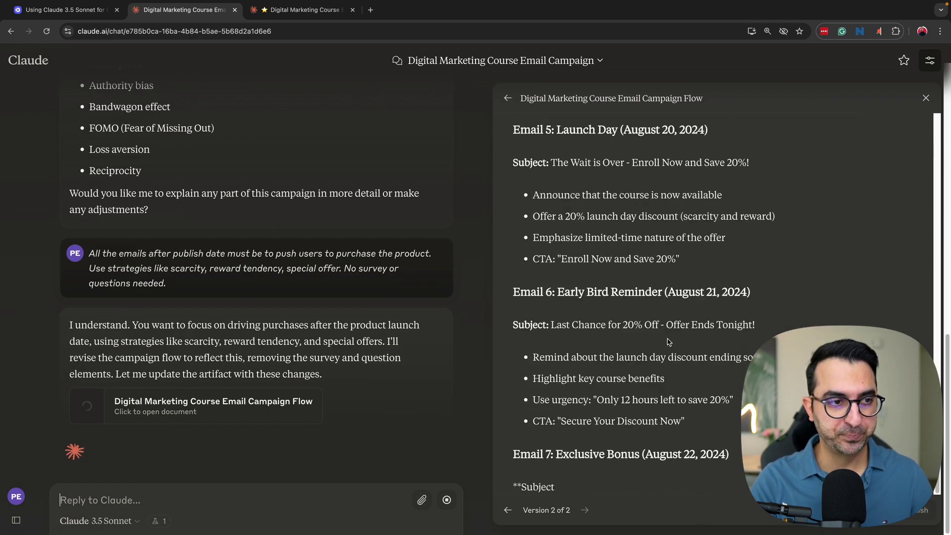
# Step: Examine the revised Email 5: Launch Day and Email 6: Early Bird Reminder in version 2 of the campaign flow
pyautogui.scroll(3, 659, 287)
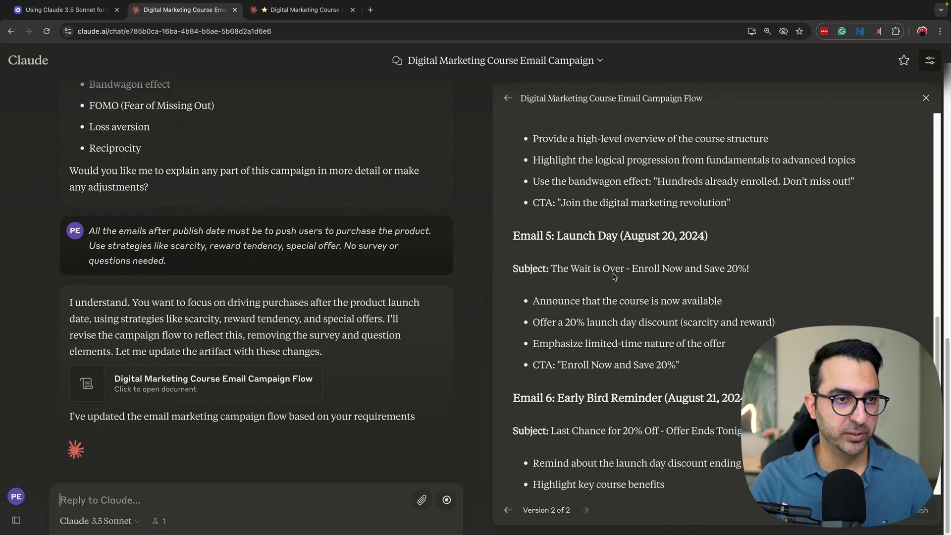
pyautogui.scroll(-3, 624, 258)
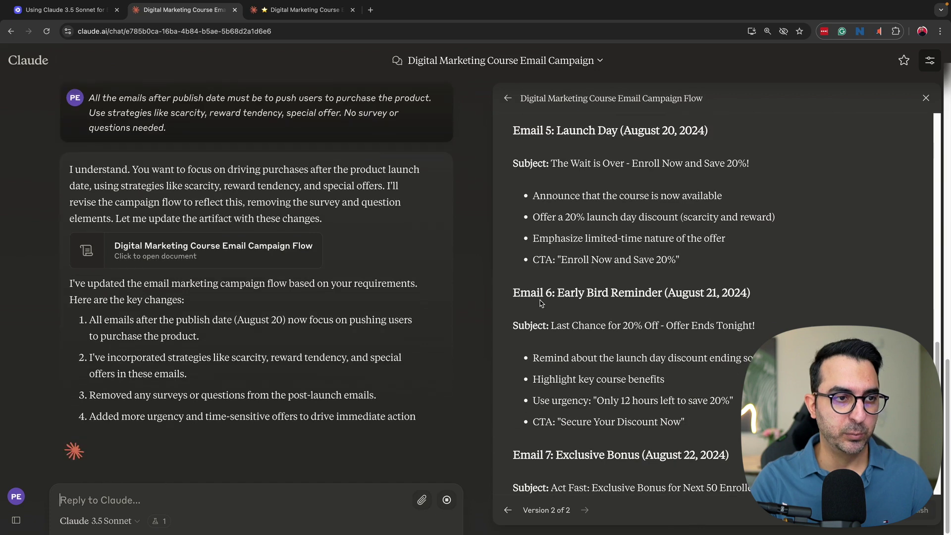
pyautogui.scroll(-1, 683, 307)
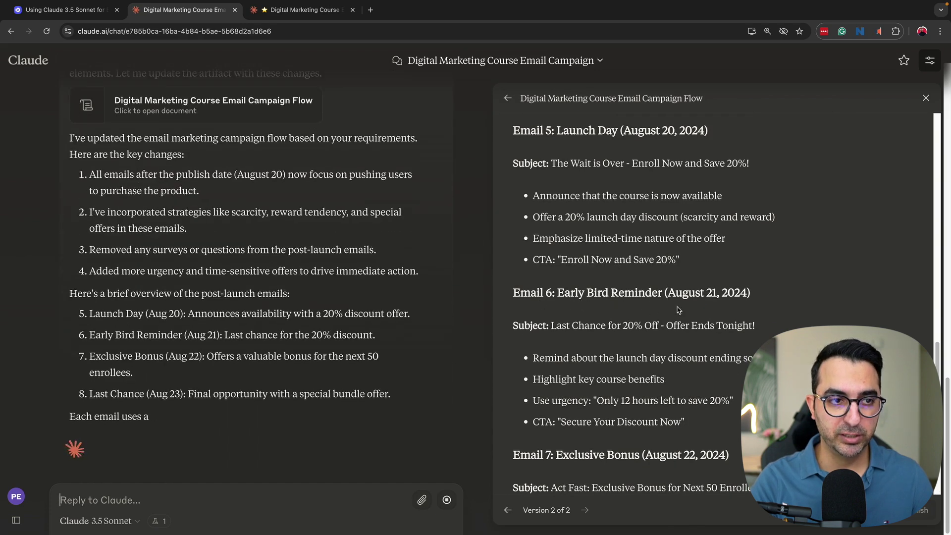
pyautogui.scroll(-1, 683, 308)
pyautogui.moveTo(557, 311); pyautogui.dragTo(672, 318)
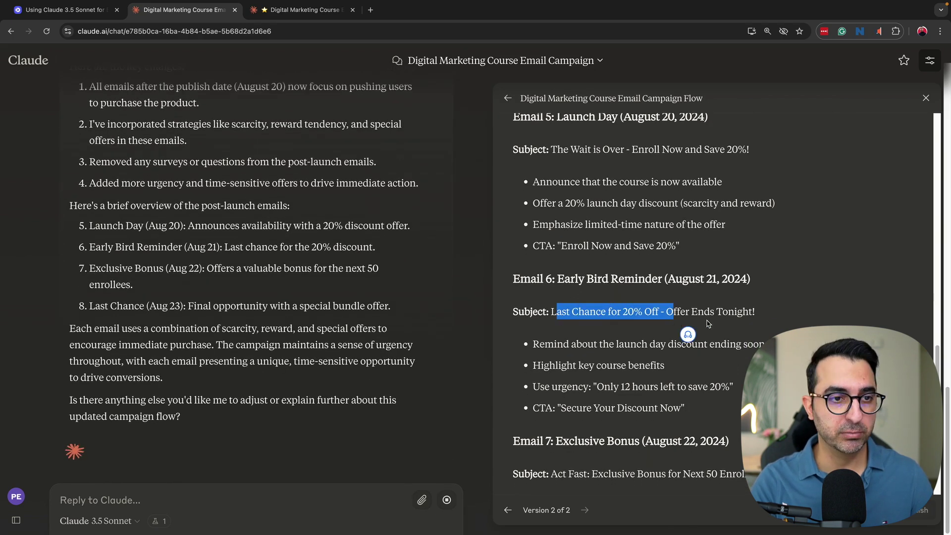
pyautogui.click(713, 317)
pyautogui.scroll(-3, 679, 334)
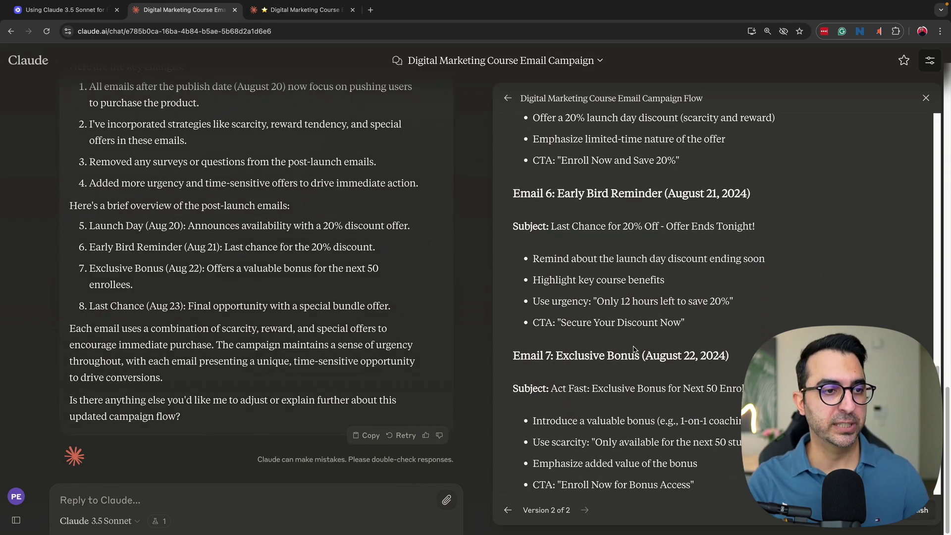
# Step: Examine the revised Email 7: Exclusive Bonus and Email 8: Last Chance in version 2 of the campaign flow
pyautogui.scroll(-3, 582, 328)
pyautogui.moveTo(553, 284); pyautogui.dragTo(639, 284)
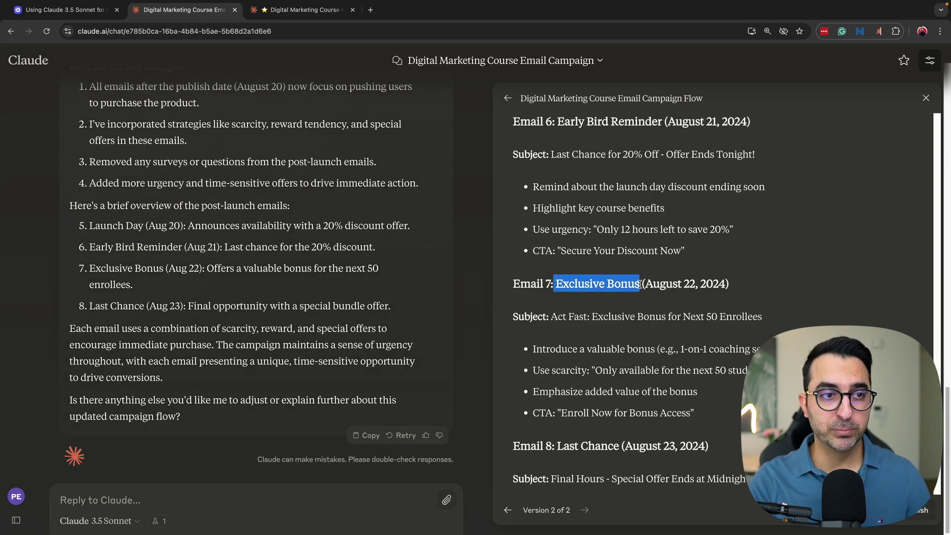
pyautogui.scroll(-4, 634, 292)
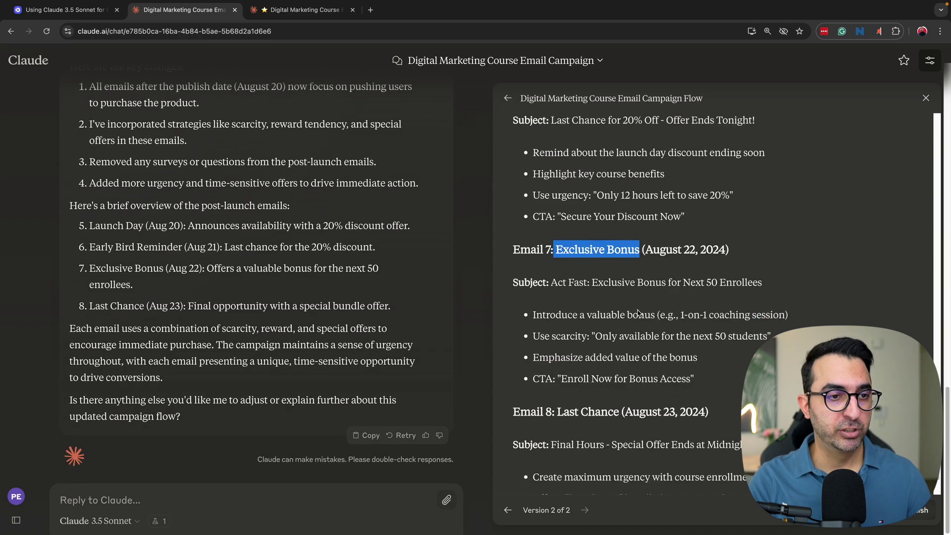
pyautogui.moveTo(558, 359); pyautogui.dragTo(616, 358)
pyautogui.click(707, 351)
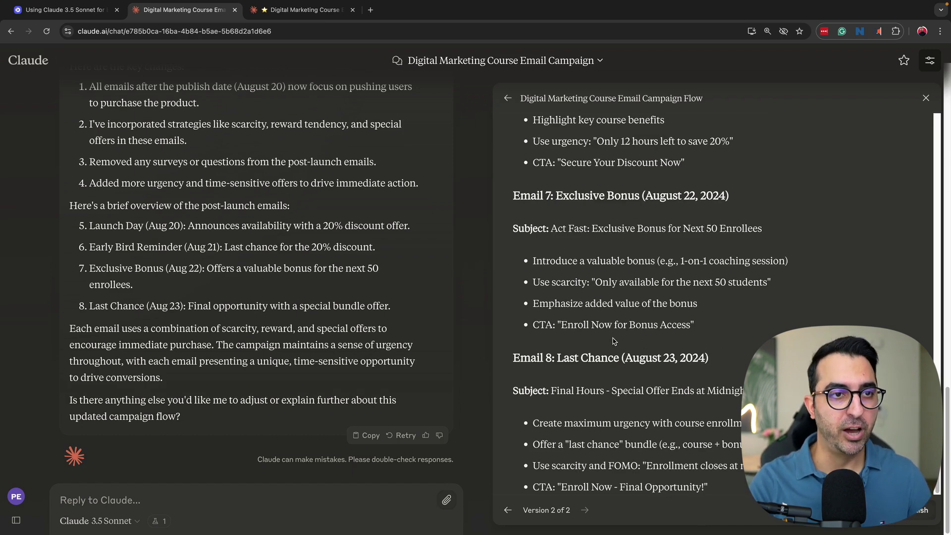
pyautogui.scroll(2, 635, 338)
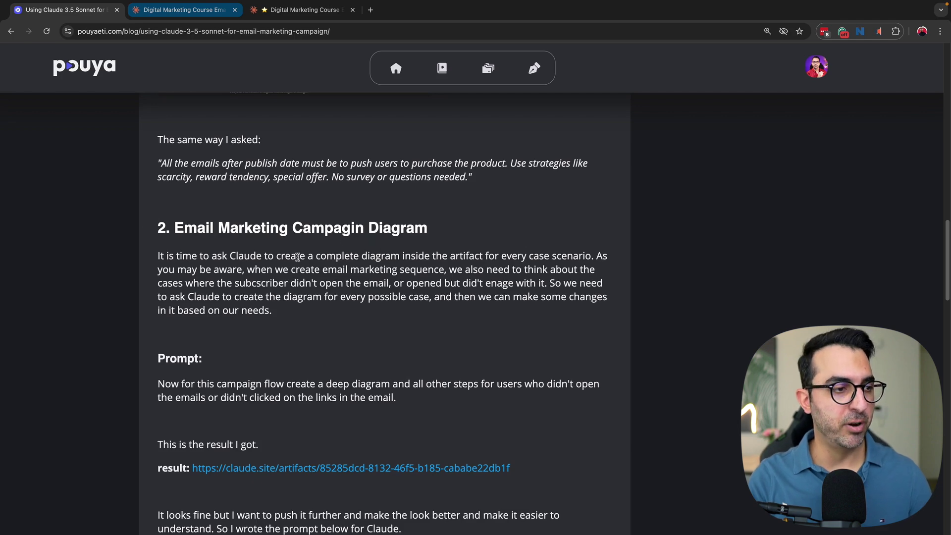
# Step: Copy the article's deep diagram prompt covering users who didn't open or click the emails and submit it in the Claude campaign chat
pyautogui.scroll(-1, 287, 228)
pyautogui.scroll(1, 285, 273)
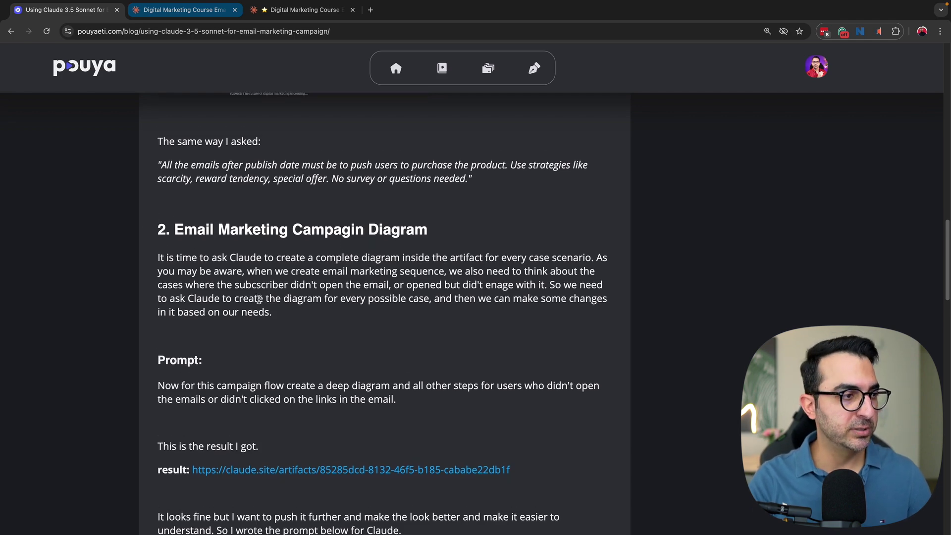
pyautogui.scroll(-3, 252, 301)
pyautogui.moveTo(158, 313); pyautogui.dragTo(397, 327)
pyautogui.rightClick(392, 314)
pyautogui.click(411, 334)
pyautogui.click(148, 10)
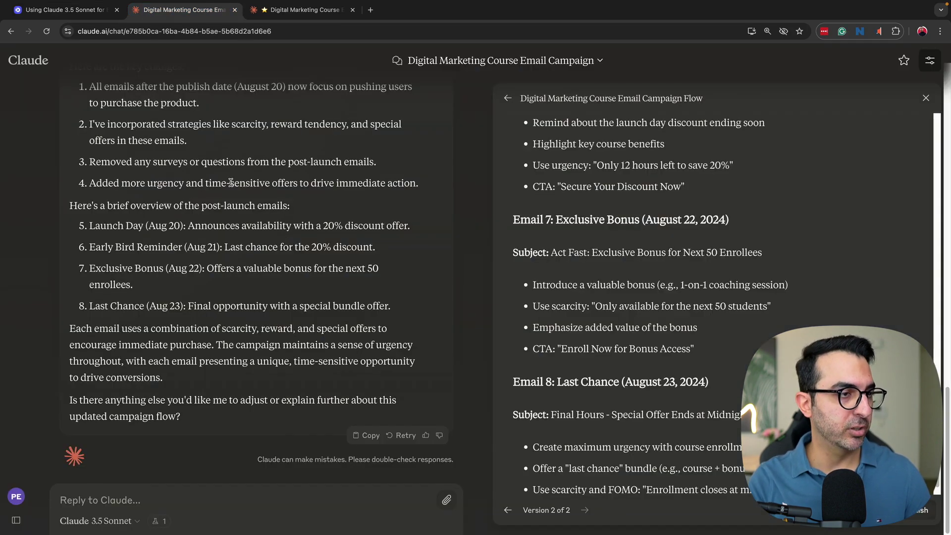
pyautogui.press('super+v')
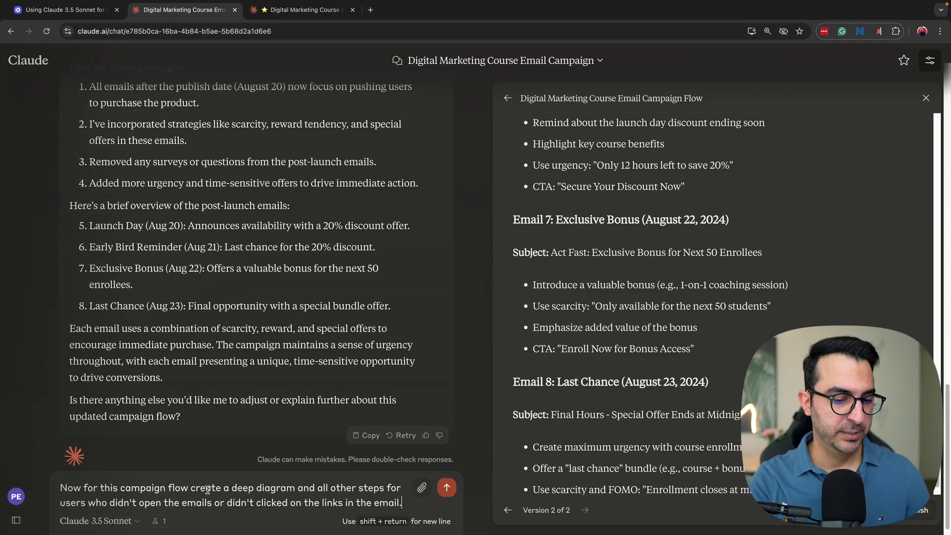
pyautogui.press('Return')
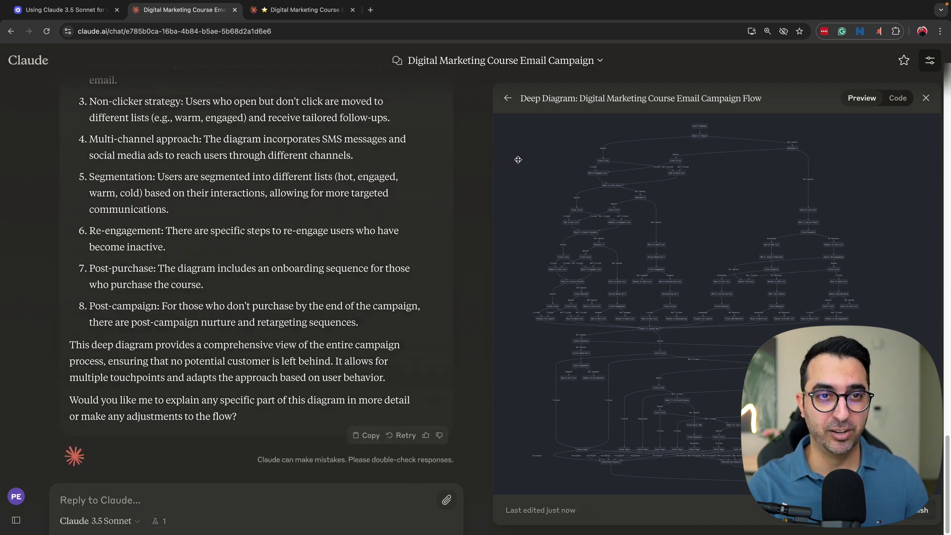
# Step: Open the article's result link under the deep diagram prompt and view the published Claude artifact
pyautogui.click(97, 12)
pyautogui.scroll(-2, 257, 203)
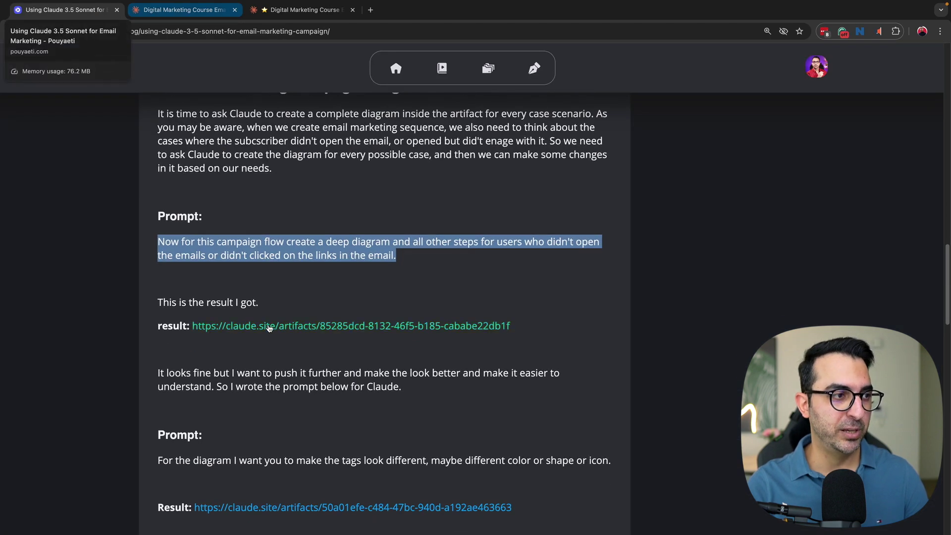
pyautogui.click(269, 327)
pyautogui.click(261, 116)
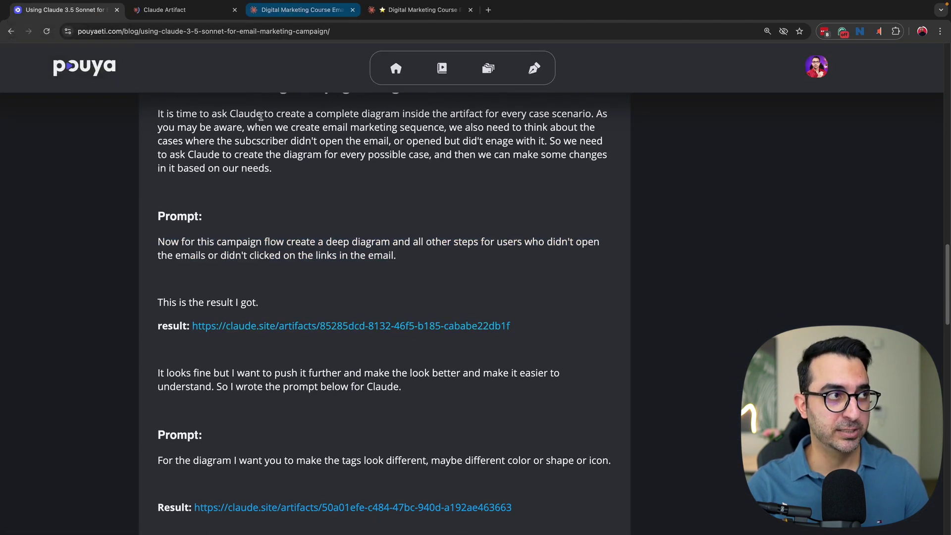
pyautogui.click(184, 15)
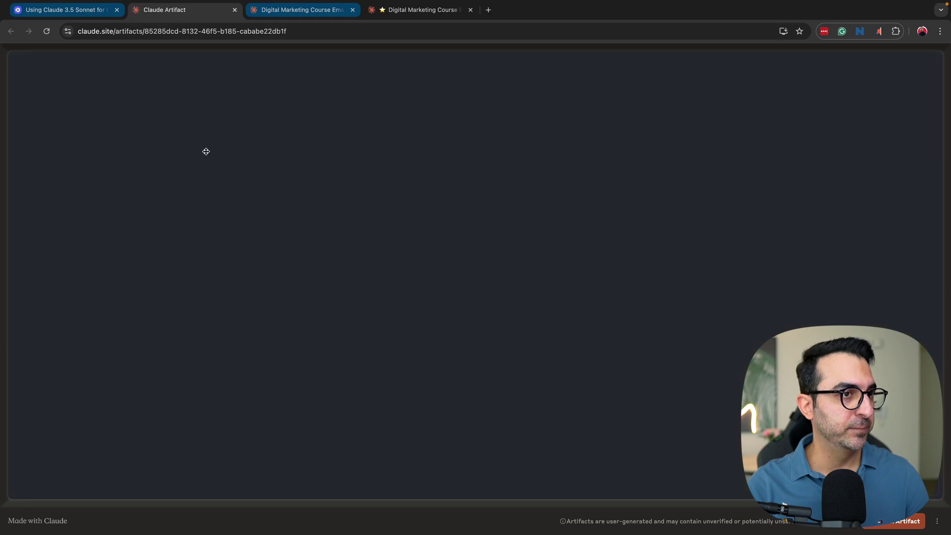
pyautogui.moveTo(528, 236); pyautogui.dragTo(548, 225)
# Step: Review the article's follow-up prompt about restyling the diagram tags, and view the published Claude artifact's campaign diagram for comparison
pyautogui.click(59, 11)
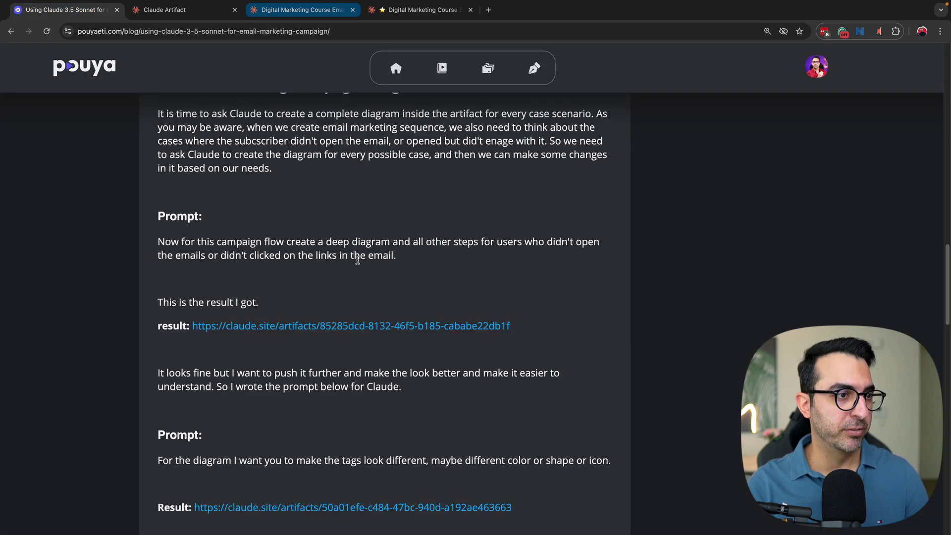
pyautogui.scroll(-3, 357, 260)
pyautogui.scroll(1, 317, 217)
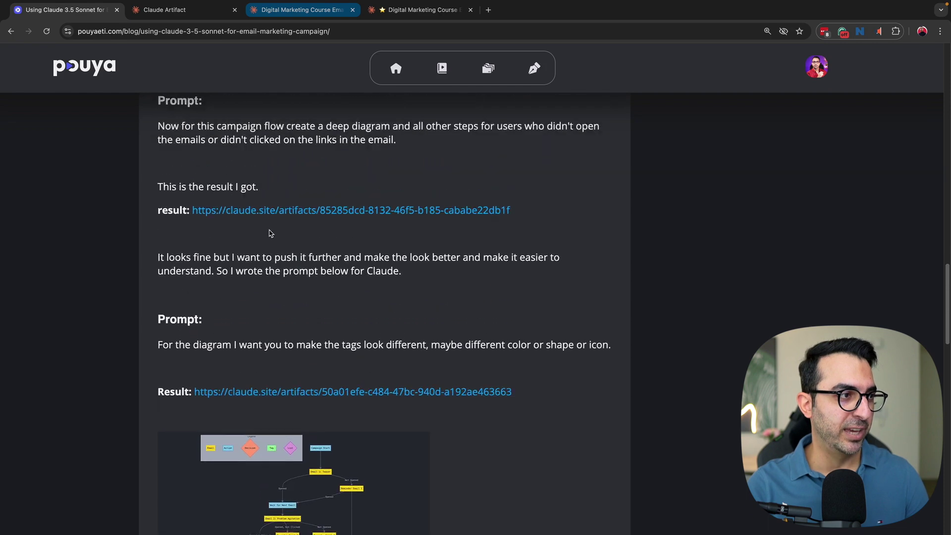
pyautogui.click(151, 12)
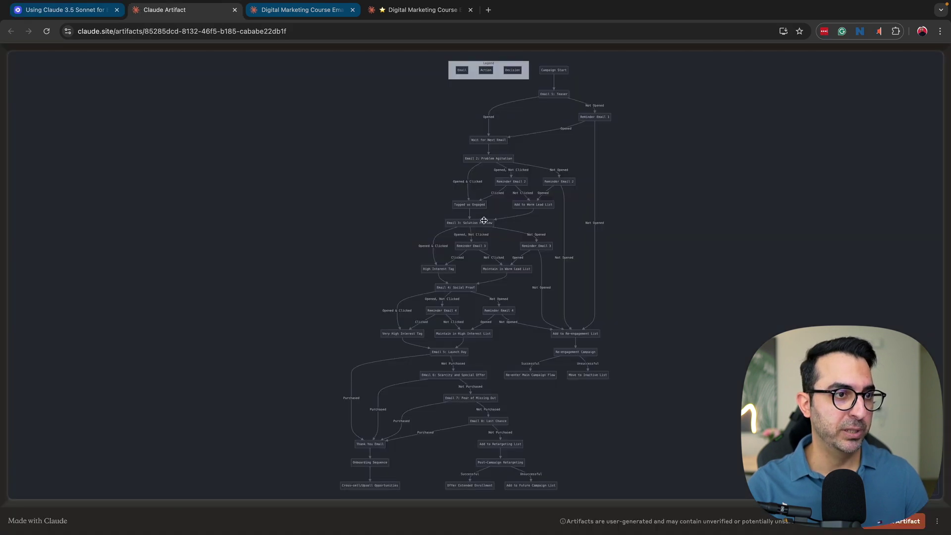
# Step: Switch to the Claude campaign chat and inspect the Start Campaign and Email 1: Teaser nodes of the deep diagram up close
pyautogui.click(282, 16)
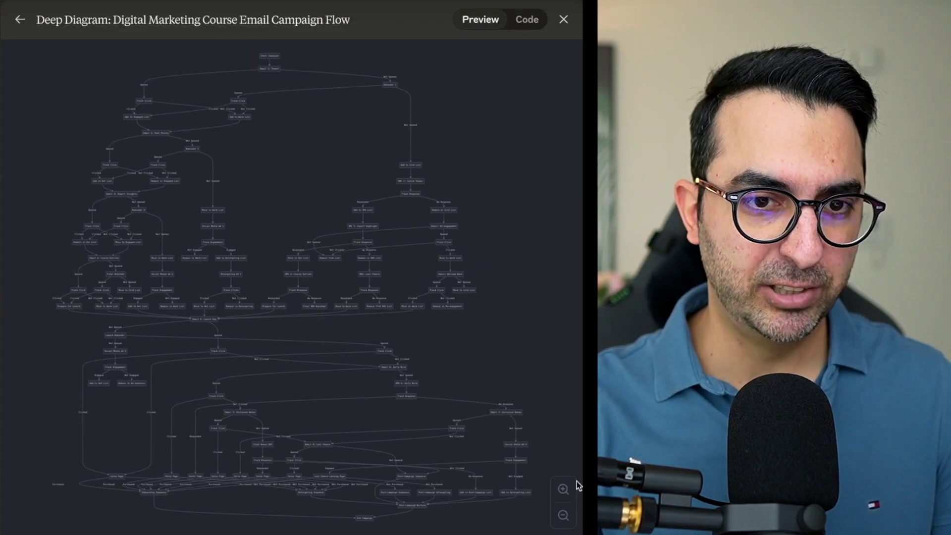
pyautogui.click(926, 459)
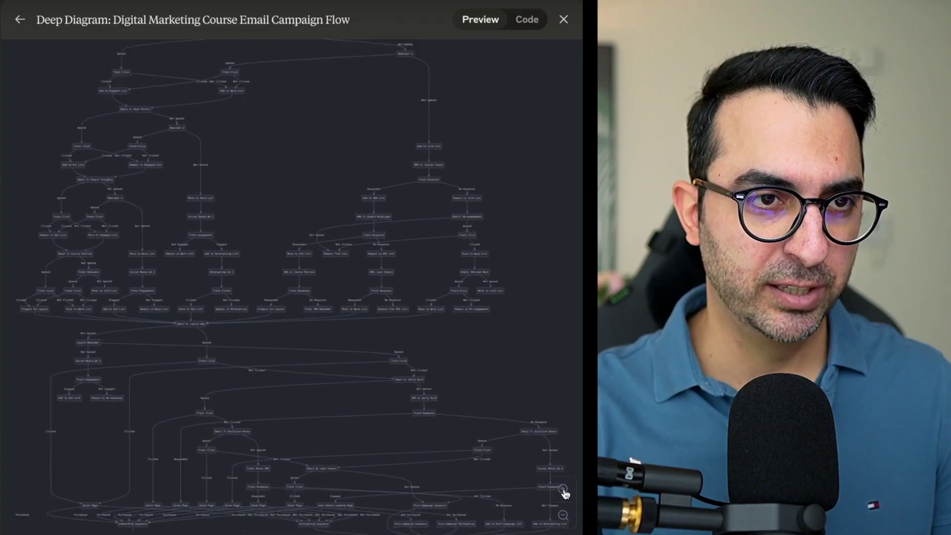
pyautogui.scroll(3, 752, 279)
pyautogui.scroll(10, 338, 256)
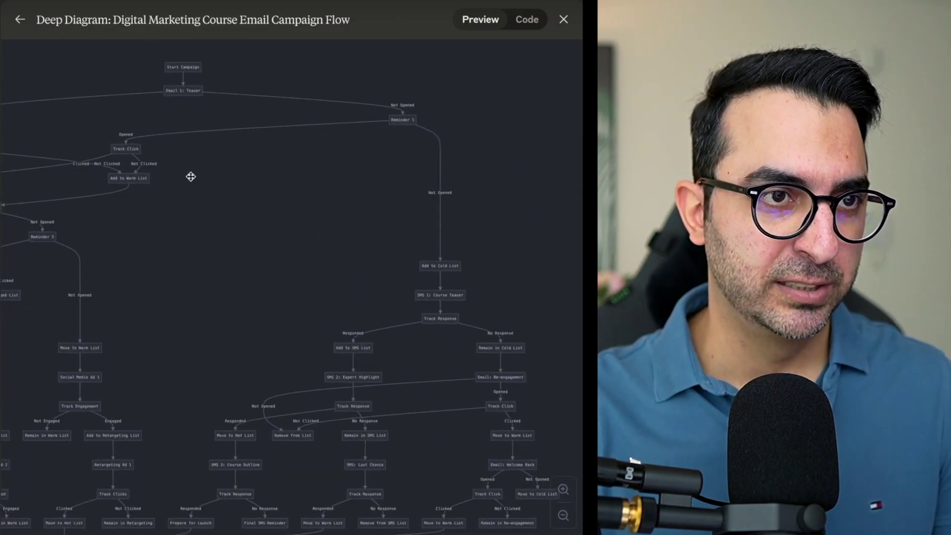
pyautogui.scroll(2, 187, 129)
pyautogui.moveTo(185, 129); pyautogui.dragTo(173, 192)
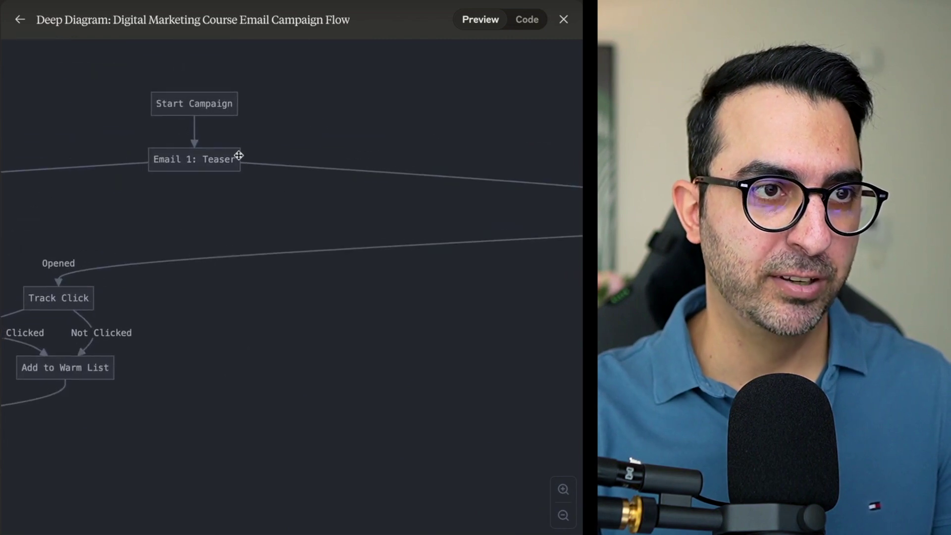
# Step: Examine the Opened branch of Email 1: Teaser, including Track Click, the engaged and warm lists, and Email 2: Pain Points
pyautogui.moveTo(175, 198); pyautogui.dragTo(357, 149)
pyautogui.hscroll(-3, 321, 185)
pyautogui.scroll(-2, 391, 153)
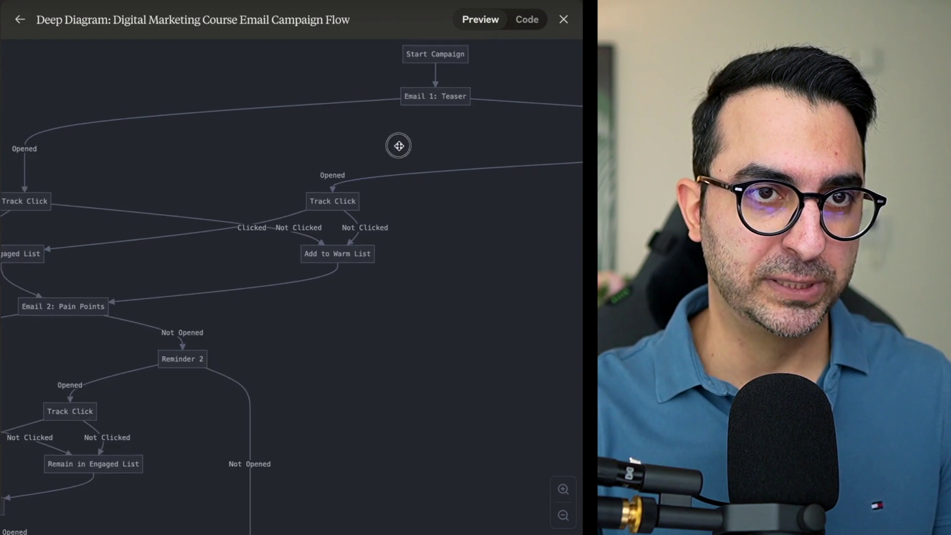
pyautogui.moveTo(402, 145); pyautogui.dragTo(335, 161)
pyautogui.scroll(-3, 354, 123)
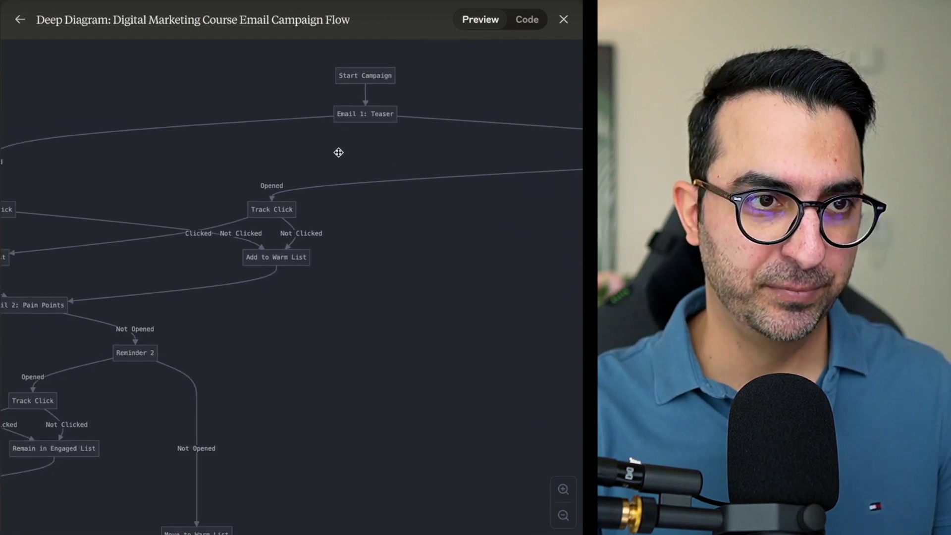
pyautogui.hscroll(-3, 297, 154)
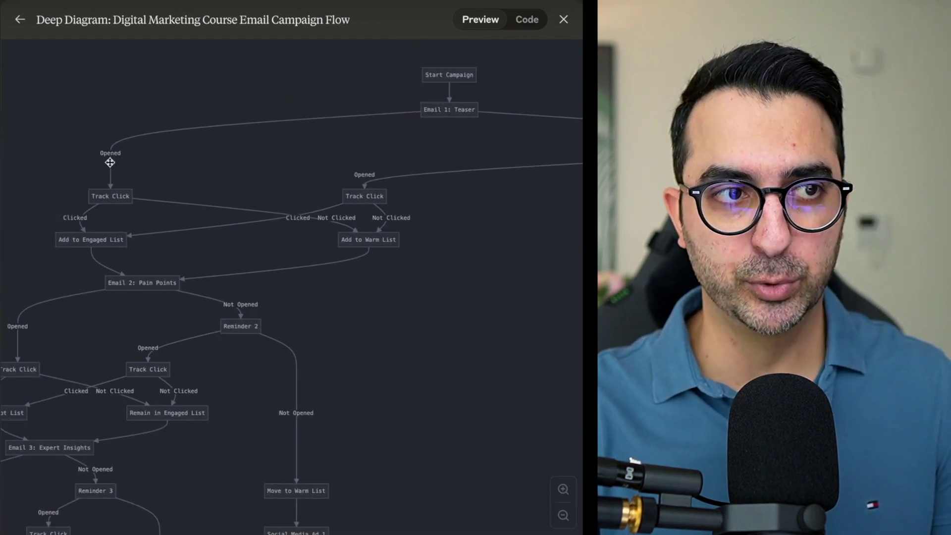
# Step: Examine the Not Opened branch of Email 1: Teaser, from Reminder 1 through the Cold List, SMS messages and Re-engagement email
pyautogui.hscroll(10, 176, 187)
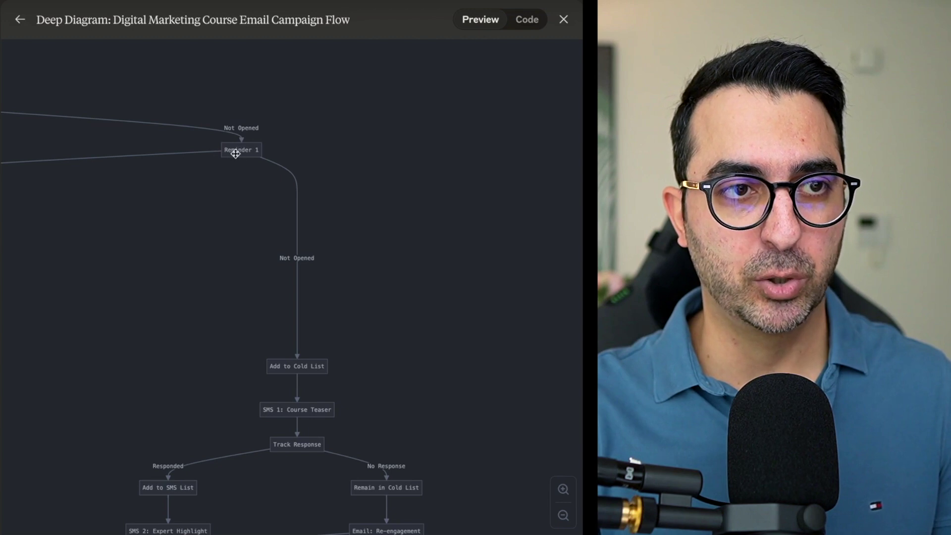
pyautogui.hscroll(-6, 239, 157)
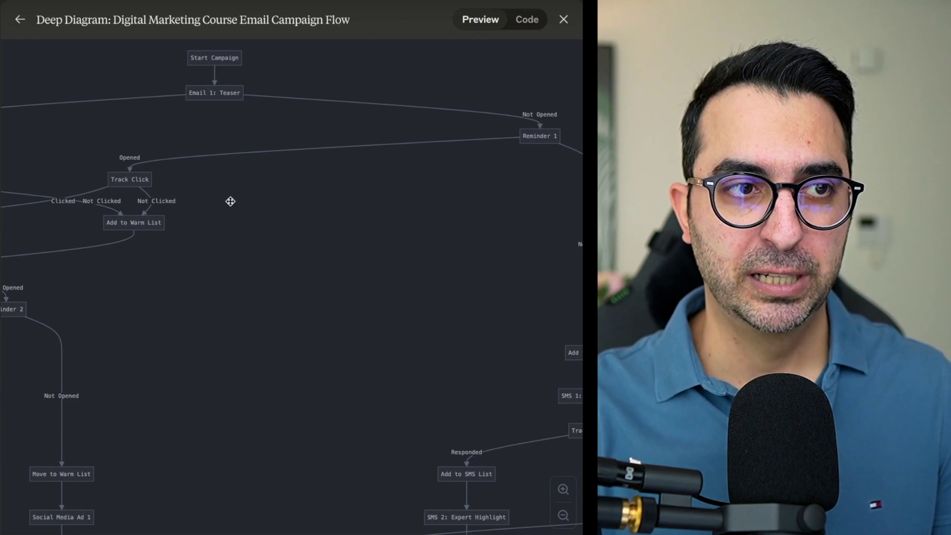
pyautogui.hscroll(3, 230, 201)
pyautogui.scroll(-1, 218, 189)
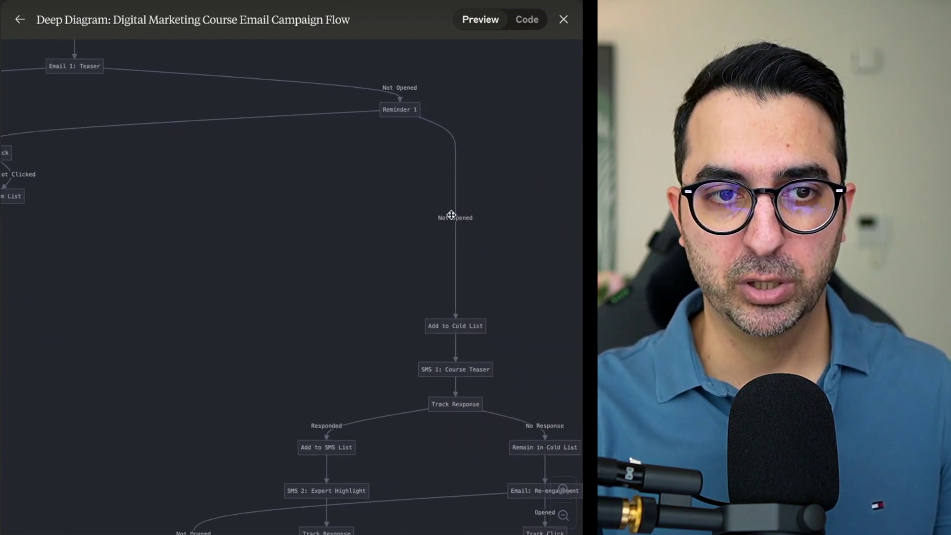
pyautogui.scroll(-5, 327, 233)
pyautogui.hscroll(-1, 262, 248)
pyautogui.hscroll(2, 218, 231)
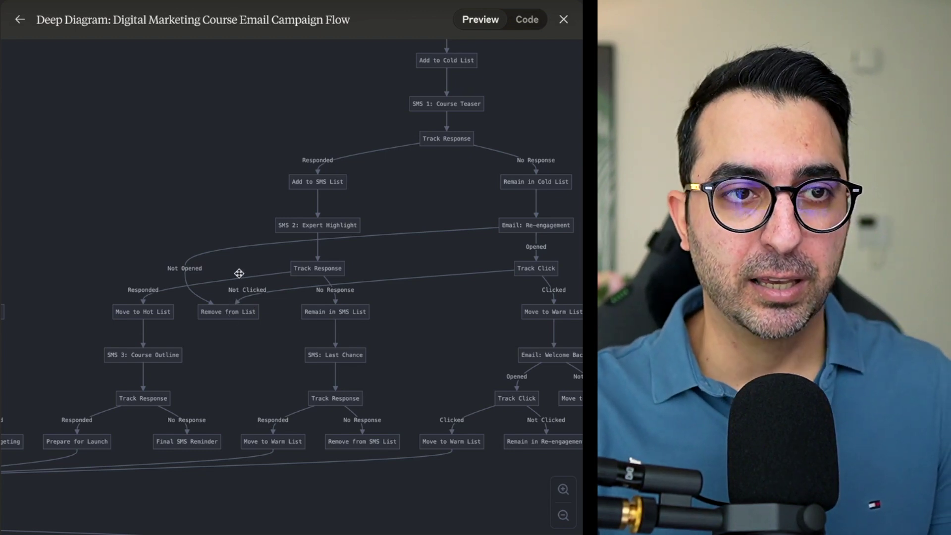
pyautogui.scroll(3, 252, 251)
pyautogui.hscroll(-2, 253, 251)
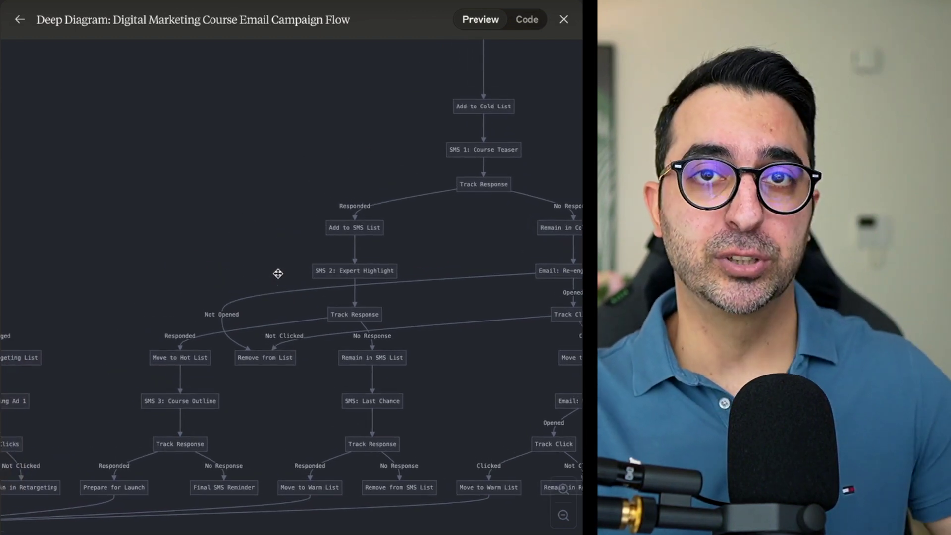
# Step: Examine the warm list and social media ad branches leading to Email 5: Launch Day, and the overall diagram down to its end
pyautogui.hscroll(-10, 297, 248)
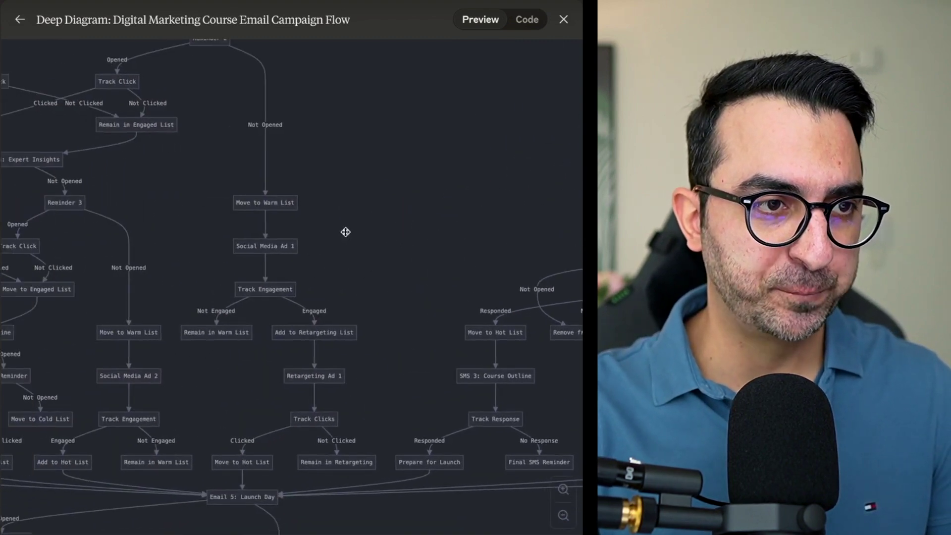
pyautogui.scroll(-10, 345, 232)
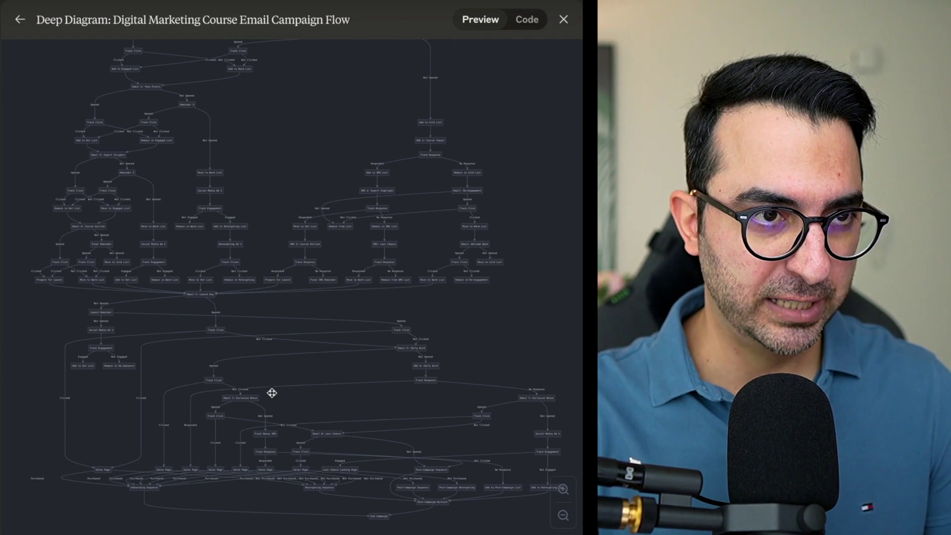
pyautogui.moveTo(266, 267); pyautogui.dragTo(267, 346)
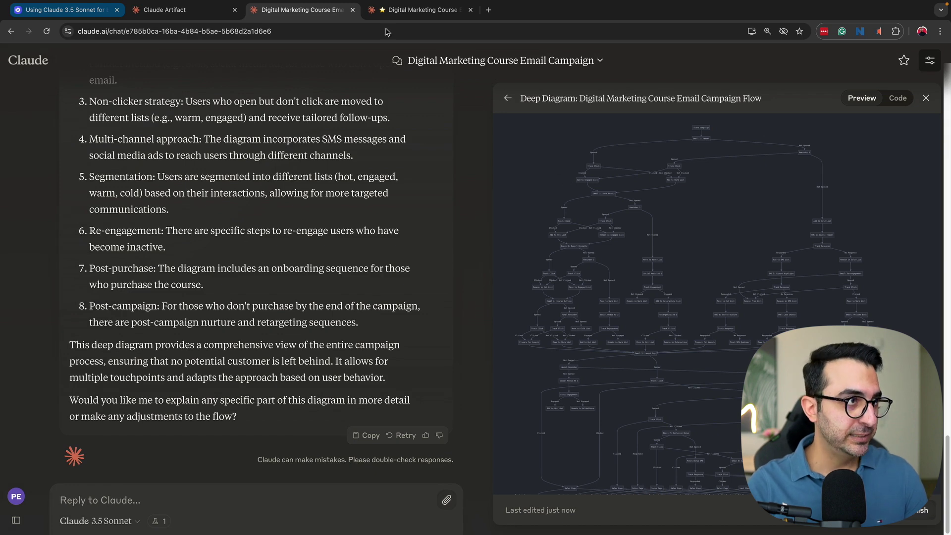
# Step: Copy the article's prompt asking to make the diagram tags look different in color, shape or icon, and submit it in the Claude campaign chat
pyautogui.click(98, 11)
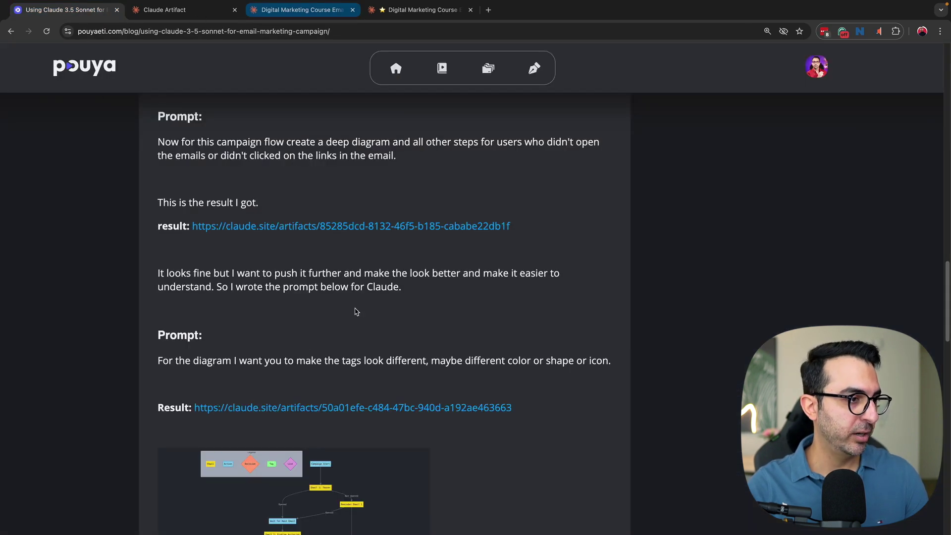
pyautogui.scroll(-1, 233, 325)
pyautogui.moveTo(156, 355); pyautogui.dragTo(621, 356)
pyautogui.hotkey('ctrl', 'c')
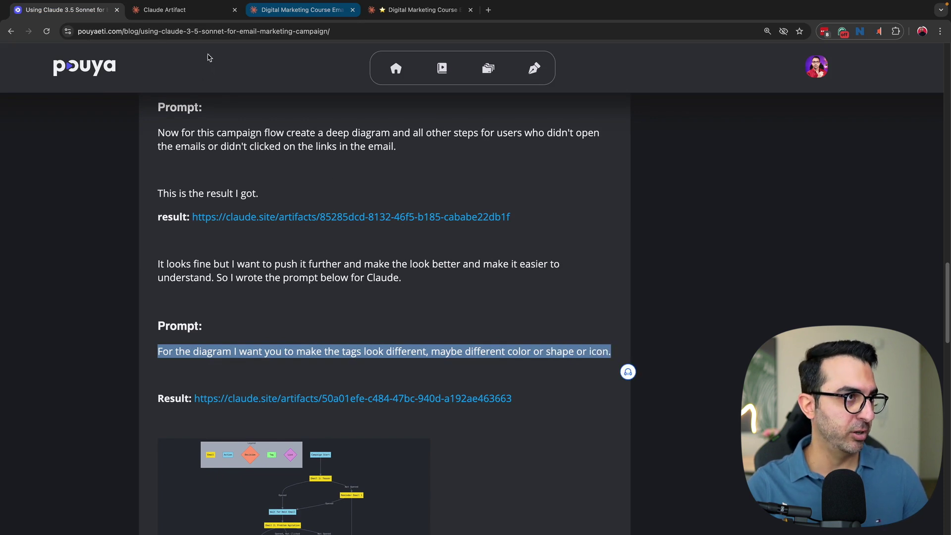
pyautogui.click(280, 11)
pyautogui.click(262, 497)
pyautogui.hotkey('ctrl', 'v')
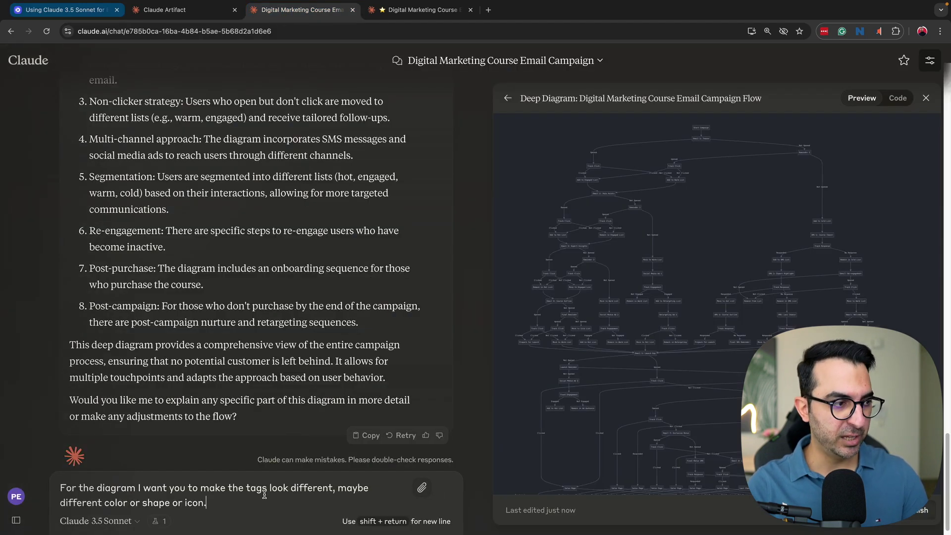
pyautogui.press('Return')
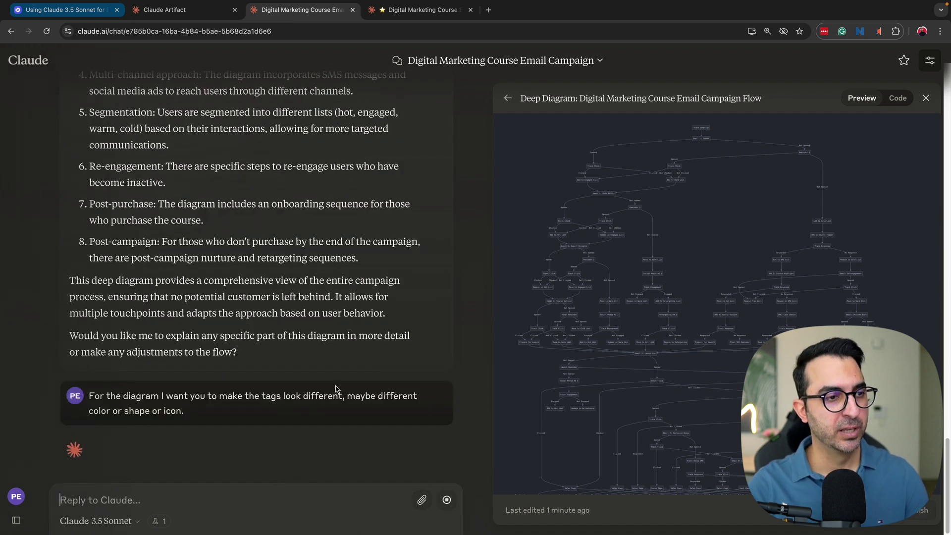
pyautogui.scroll(5, 695, 247)
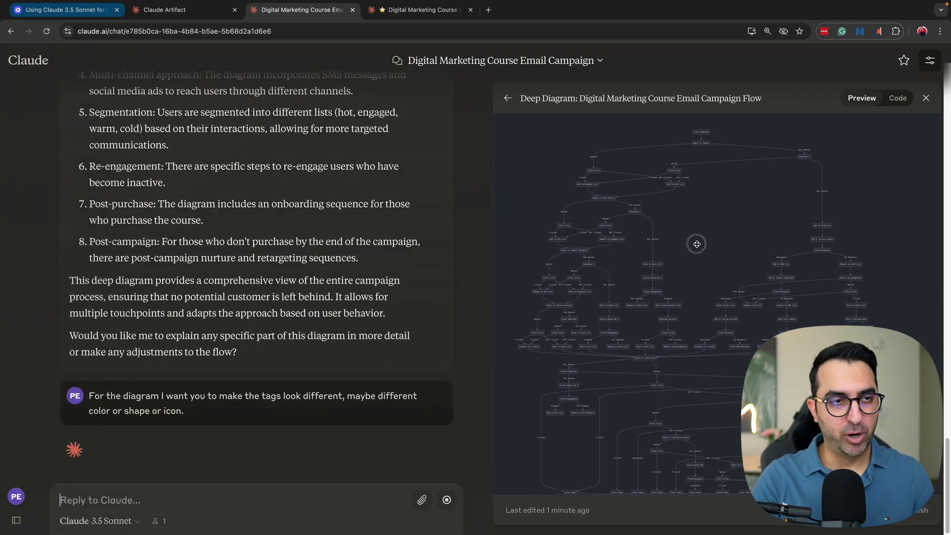
pyautogui.moveTo(655, 197); pyautogui.dragTo(663, 263)
pyautogui.scroll(3, 662, 262)
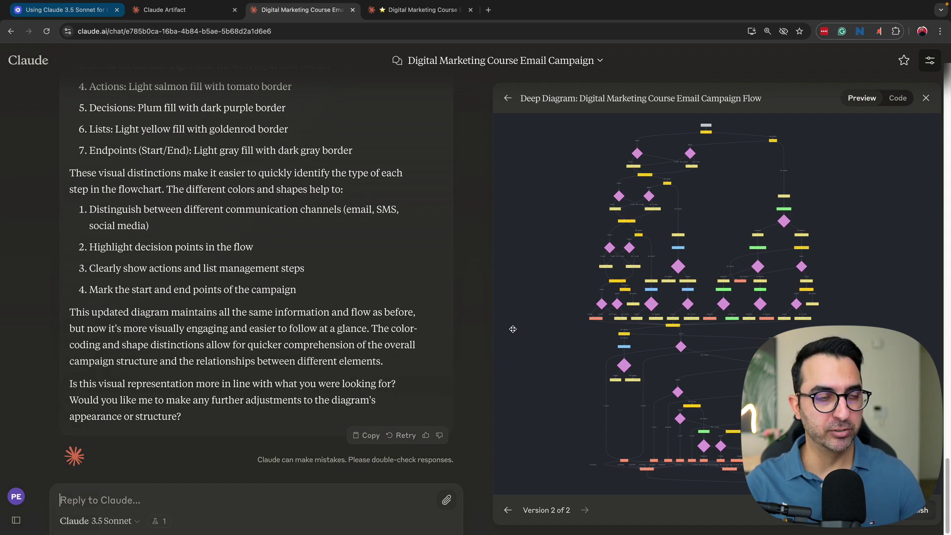
# Step: Examine the restyled Start Campaign, Email 1: Teaser and first decision nodes in version 2 of the deep diagram
pyautogui.scroll(10, 643, 294)
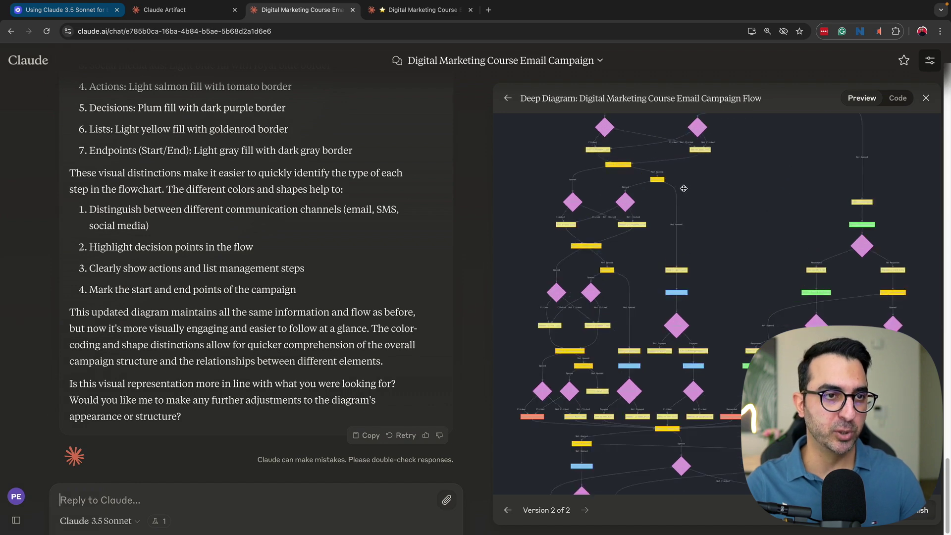
pyautogui.scroll(5, 714, 294)
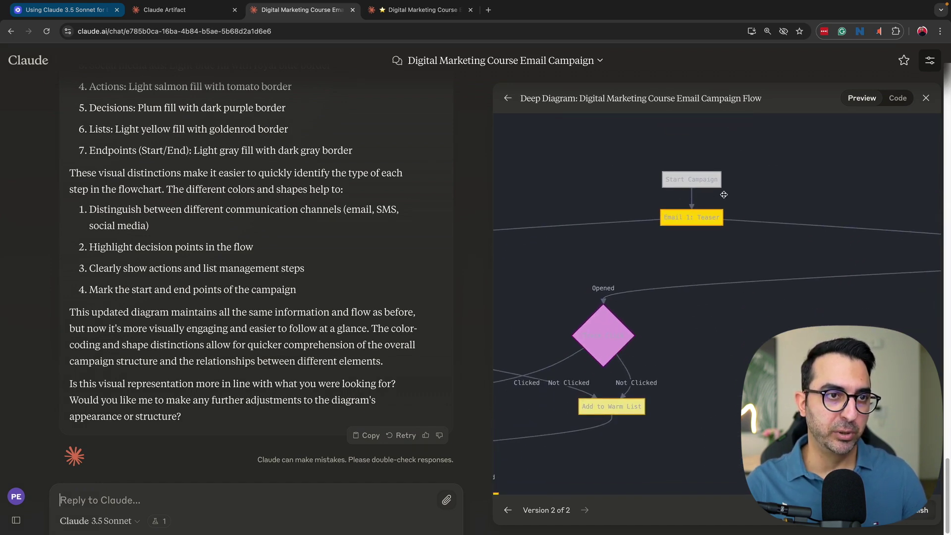
pyautogui.moveTo(702, 244); pyautogui.dragTo(735, 213)
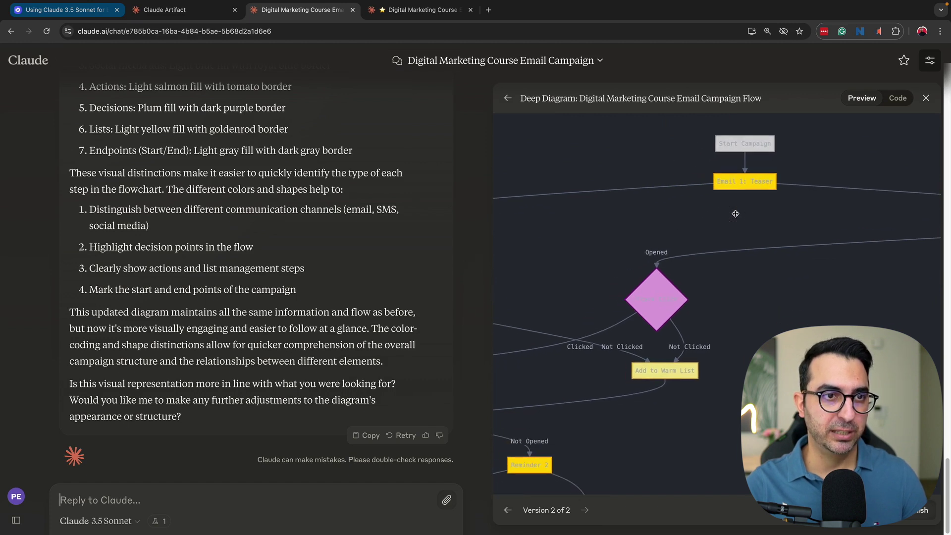
pyautogui.moveTo(713, 293); pyautogui.dragTo(740, 213)
pyautogui.moveTo(674, 192); pyautogui.dragTo(666, 245)
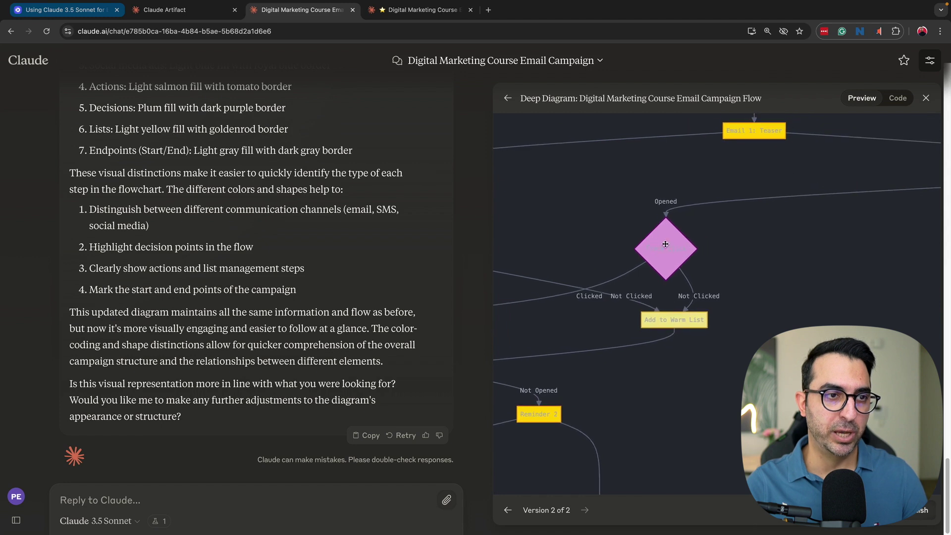
# Step: Examine the restyled Email 2: Pain Points branch and the Move to Warm List and Social Media Ad 1 nodes in version 2
pyautogui.scroll(-10, 688, 261)
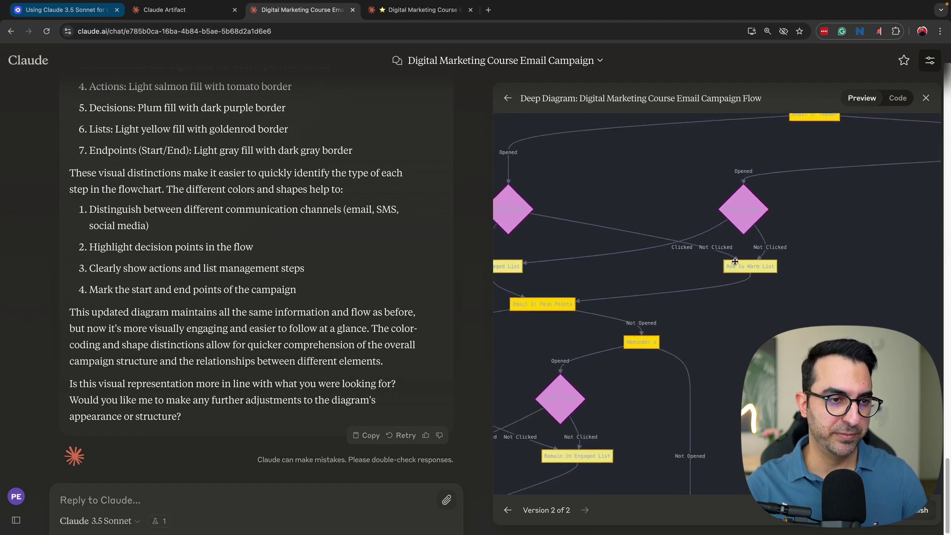
pyautogui.scroll(-3, 741, 261)
pyautogui.moveTo(741, 261); pyautogui.dragTo(692, 221)
pyautogui.scroll(-2, 692, 221)
pyautogui.moveTo(674, 226); pyautogui.dragTo(696, 249)
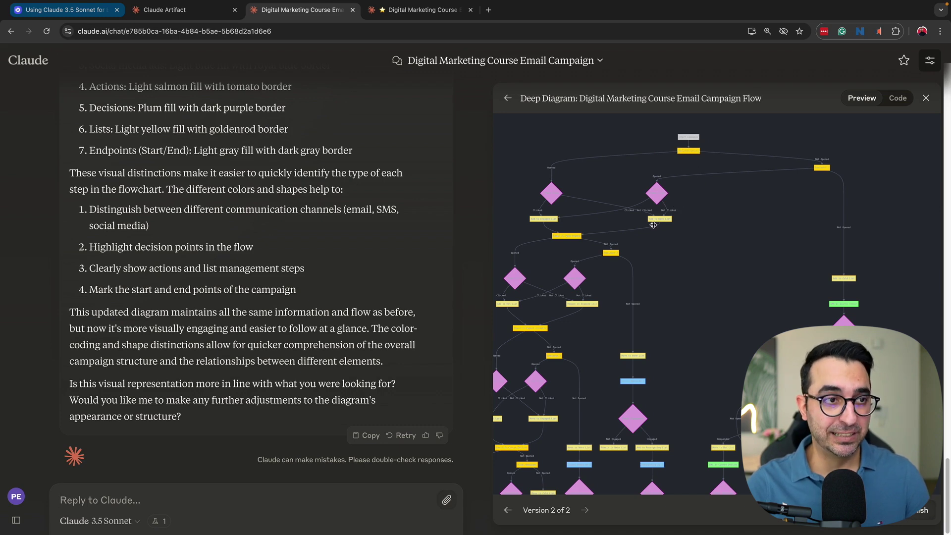
pyautogui.scroll(10, 628, 362)
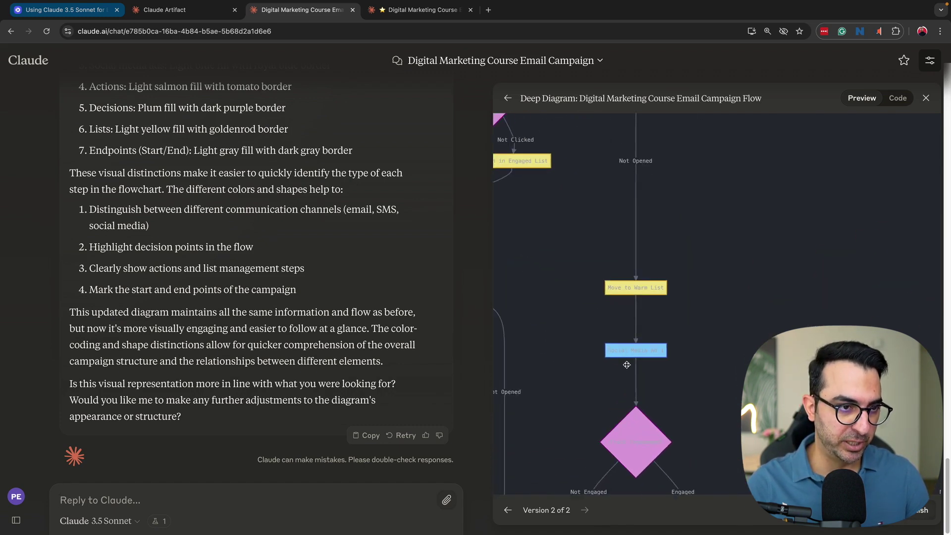
pyautogui.scroll(2, 628, 361)
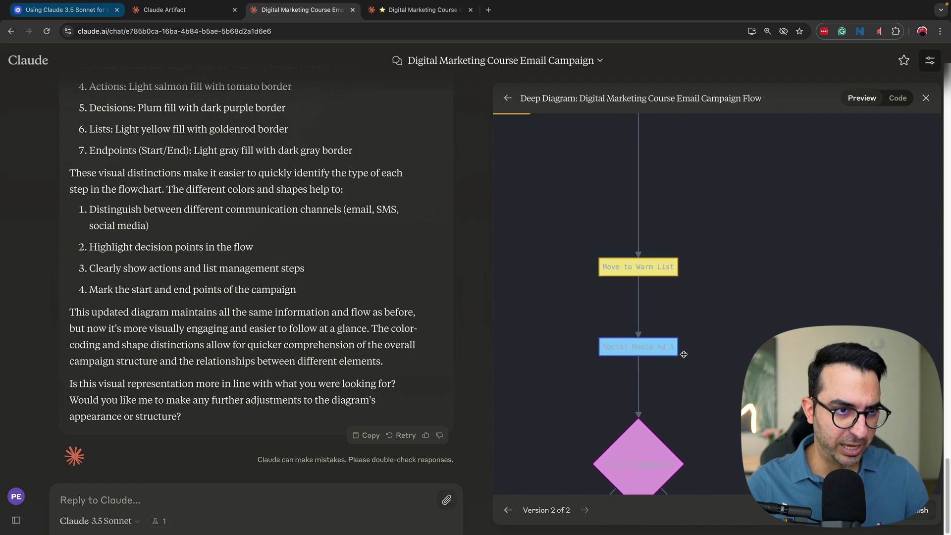
pyautogui.scroll(-6, 669, 352)
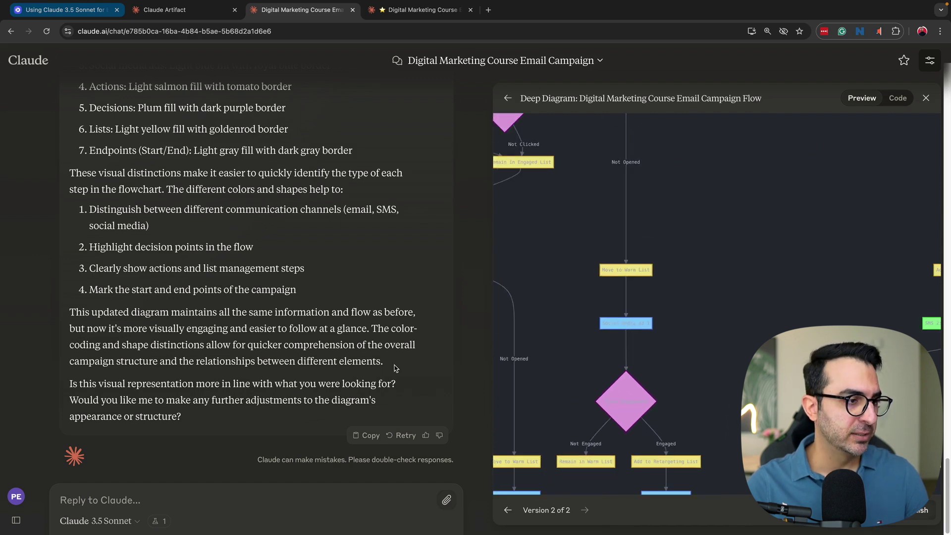
# Step: Draft a reply asking for a little explanation at the beginning of the diagram identifying which one is email, tag, action, and so on
pyautogui.click(234, 502)
pyautogui.write('add a little explanation at the begining of diegram so I understan which one is email, which one is tag, whi')
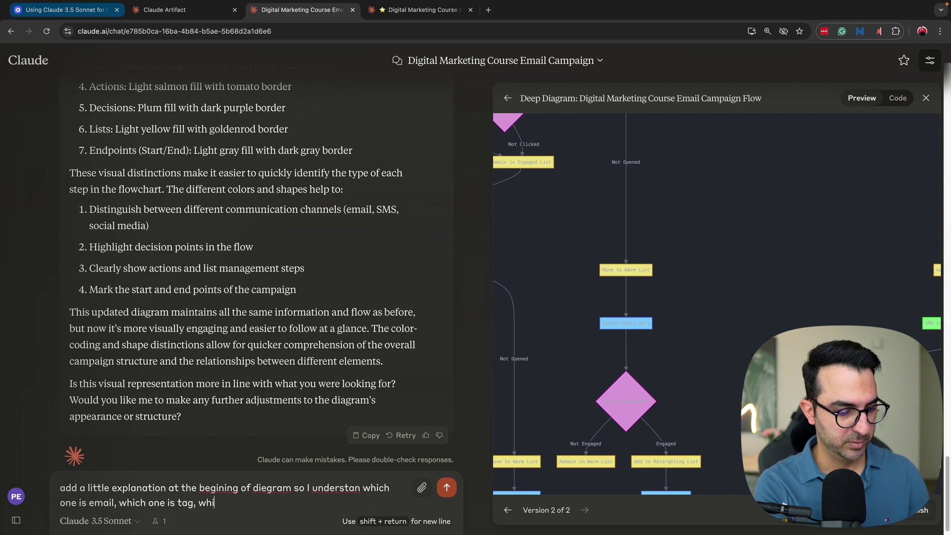
pyautogui.write('ch one is')
pyautogui.write(' action, and so on.')
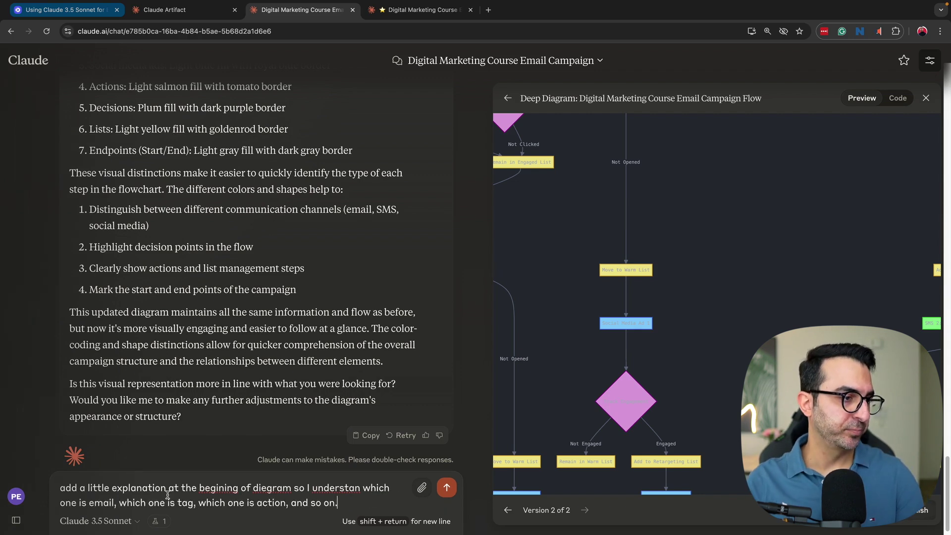
# Step: Correct the spelling of "beginning", "diagram" and "understand" in the drafted prompt and submit it
pyautogui.rightClick(214, 488)
pyautogui.click(242, 279)
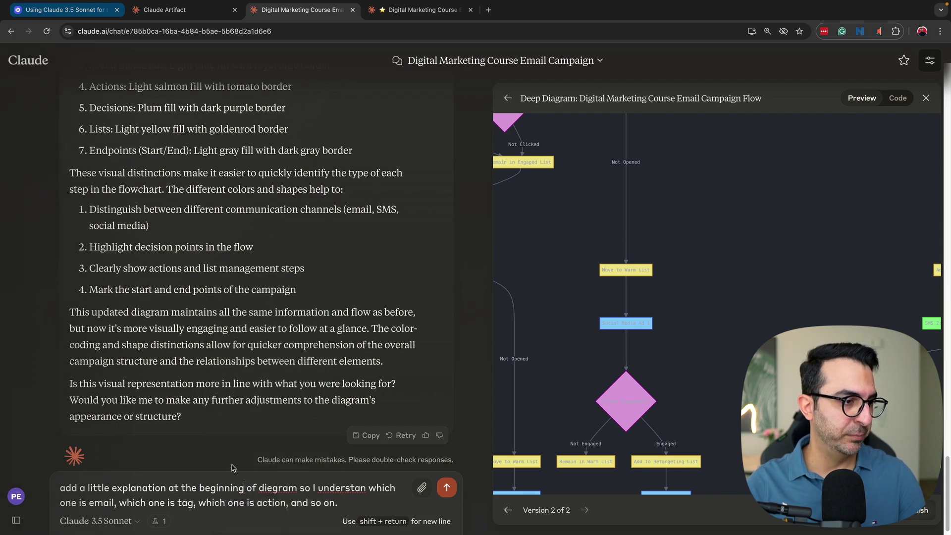
pyautogui.rightClick(278, 489)
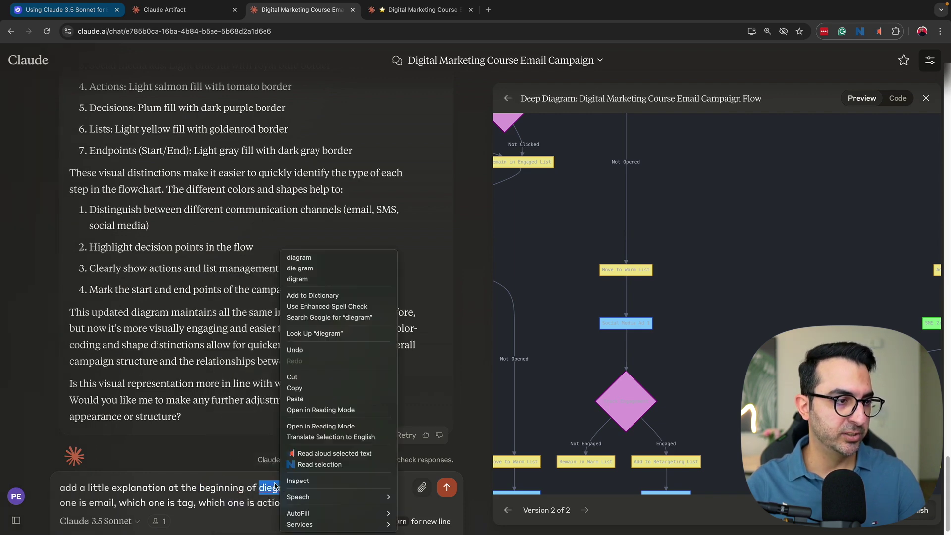
pyautogui.click(297, 255)
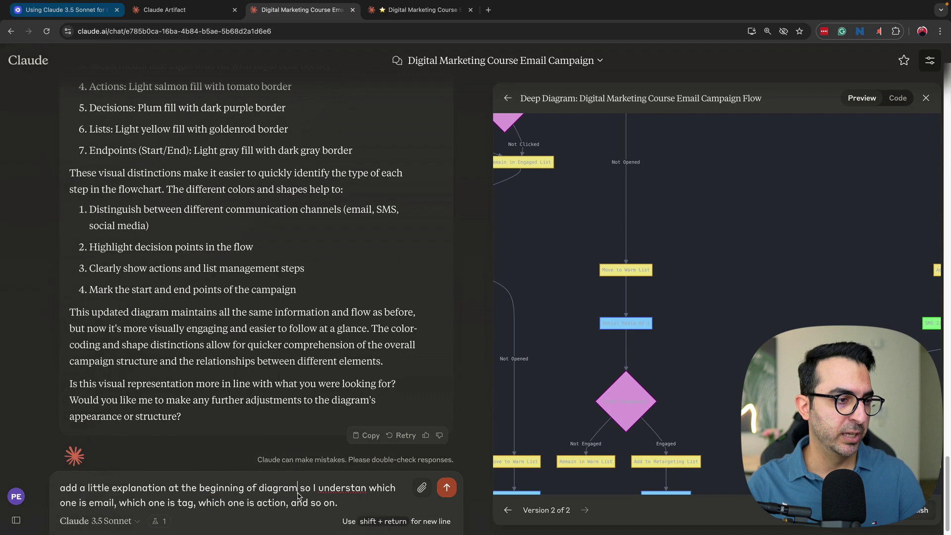
pyautogui.rightClick(342, 489)
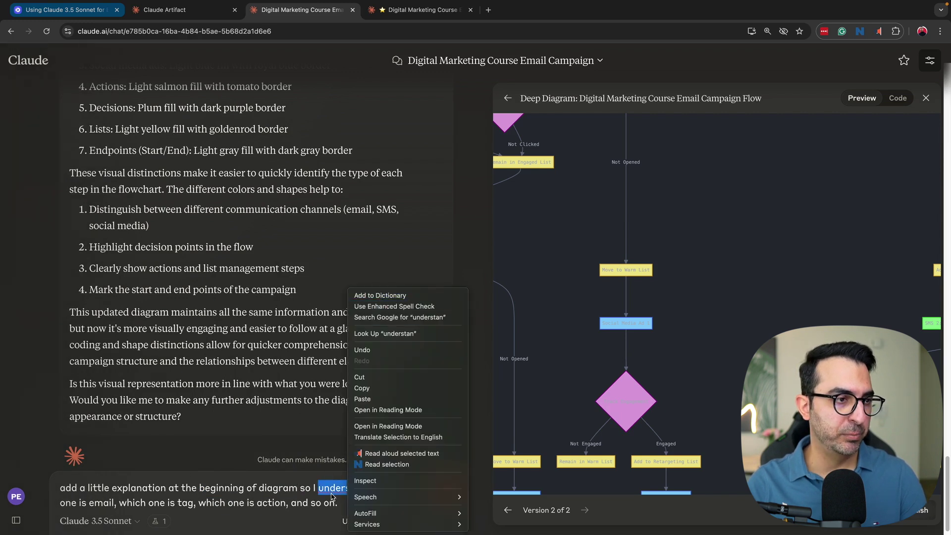
pyautogui.click(346, 496)
pyautogui.click(349, 496)
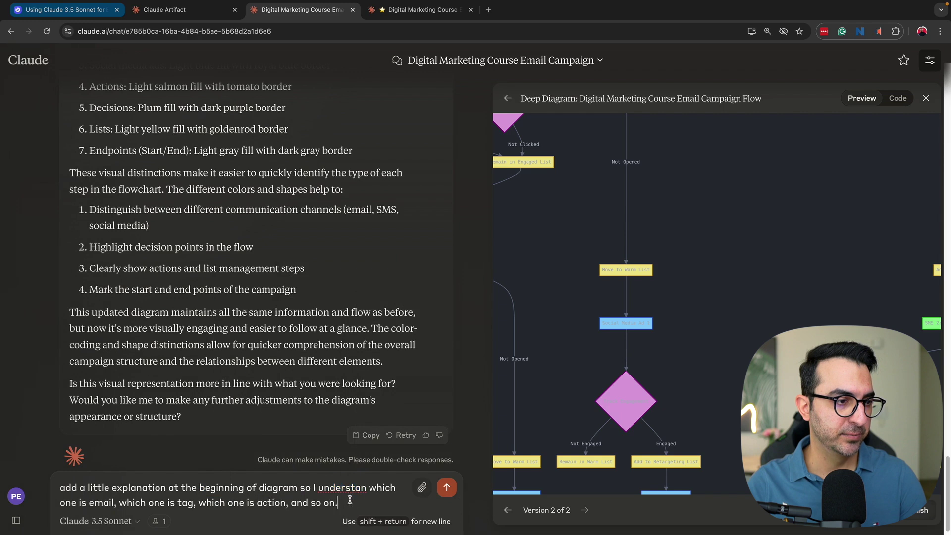
pyautogui.click(367, 489)
pyautogui.write('d')
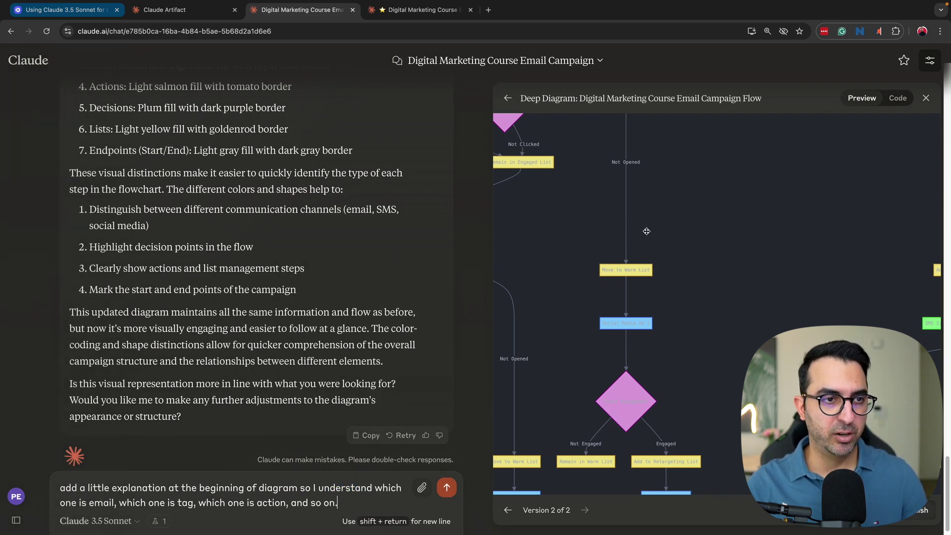
pyautogui.click(447, 488)
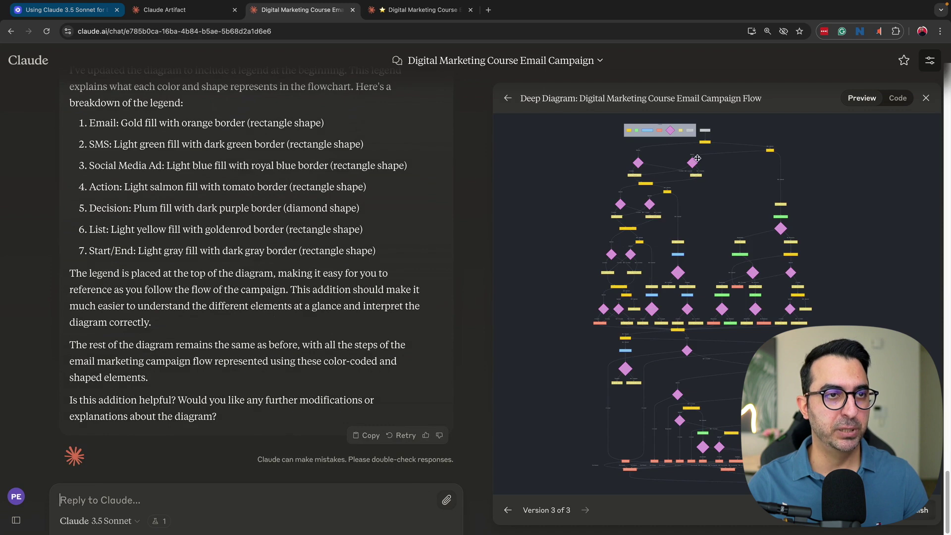
# Step: Examine the legend at the start of version 3 of the deep diagram, from Email through Start/End
pyautogui.scroll(10, 625, 164)
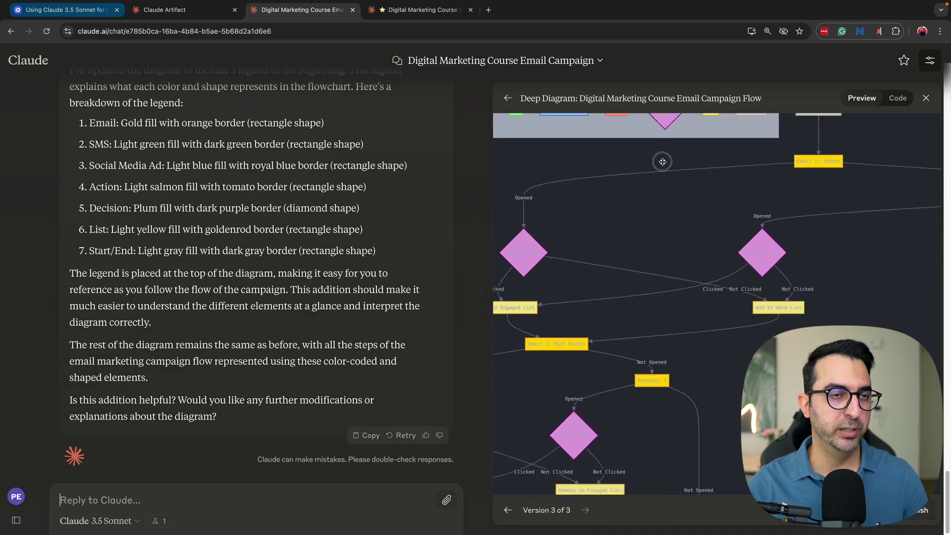
pyautogui.scroll(2, 684, 223)
pyautogui.moveTo(681, 227)
pyautogui.mouseDown()
pyautogui.moveTo(737, 232)
pyautogui.moveTo(685, 215)
pyautogui.mouseUp()
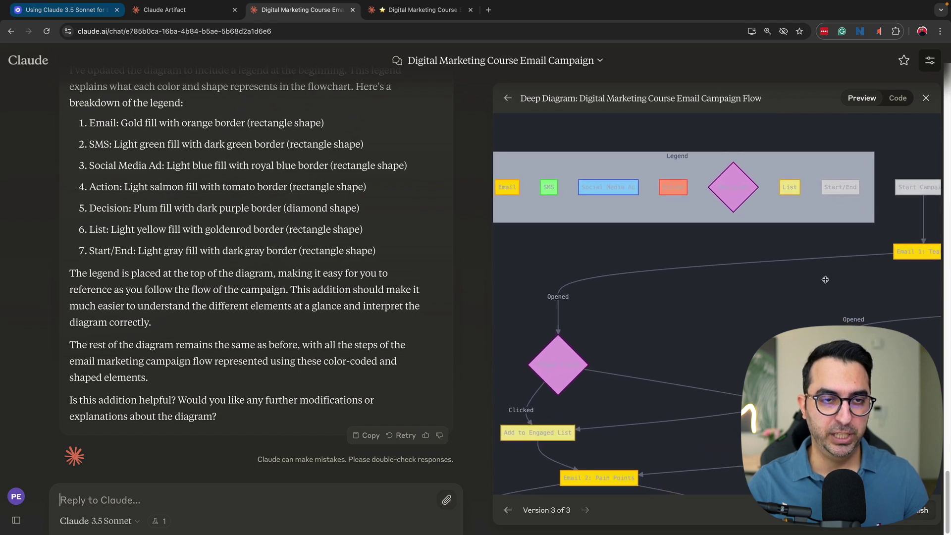
pyautogui.moveTo(601, 230); pyautogui.dragTo(624, 231)
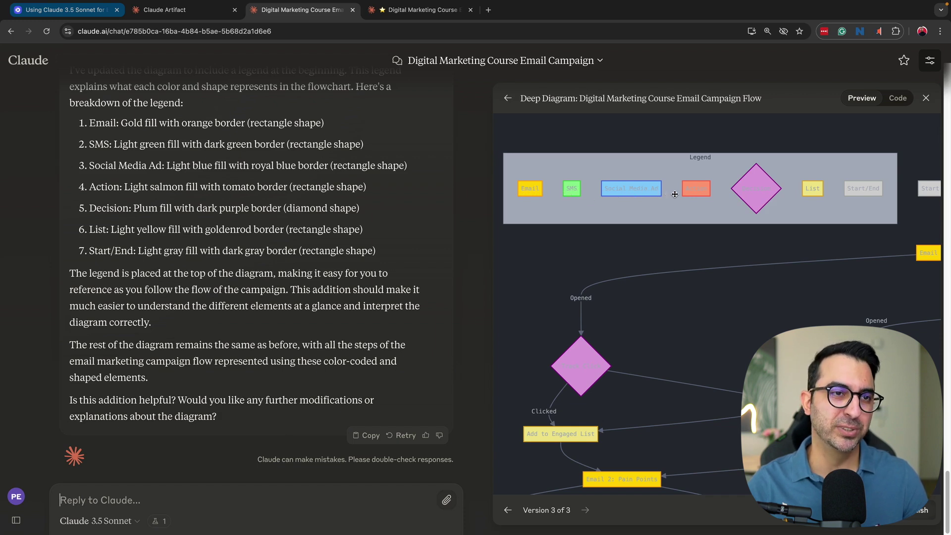
pyautogui.hscroll(2, 694, 203)
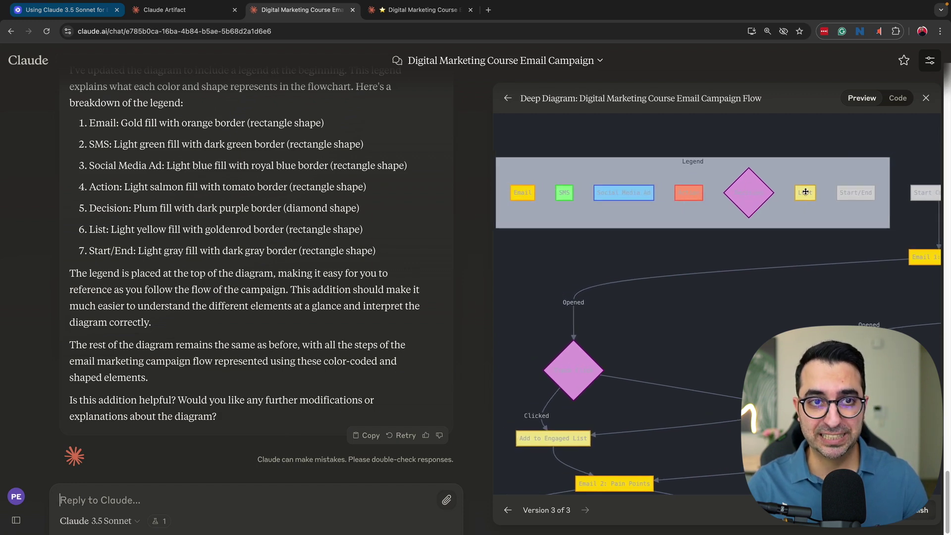
pyautogui.moveTo(858, 197); pyautogui.dragTo(752, 182)
# Step: Compare the legend's colors and shapes with the Email 1: Teaser, decision, Add to Engaged List and Email 2: Pain Points nodes
pyautogui.scroll(-4, 772, 178)
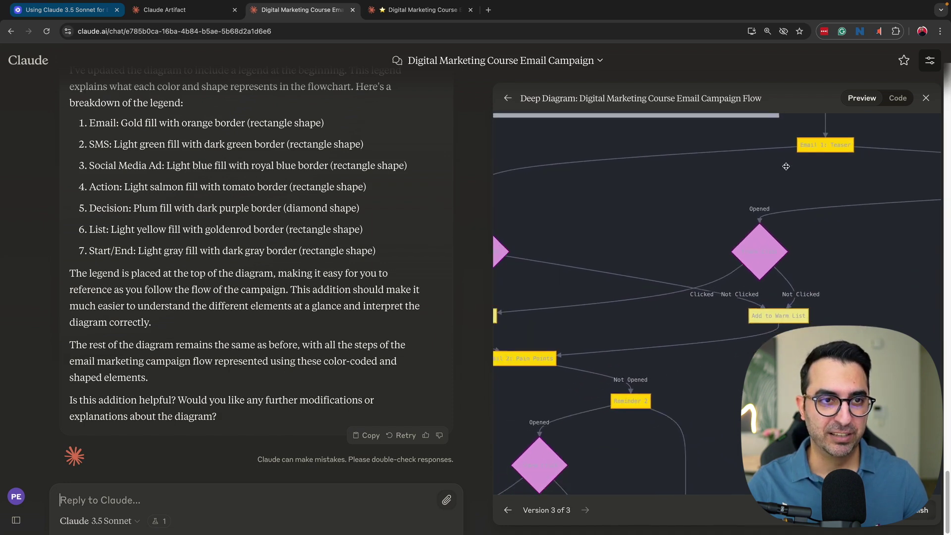
pyautogui.scroll(3, 818, 145)
pyautogui.hscroll(-3, 817, 145)
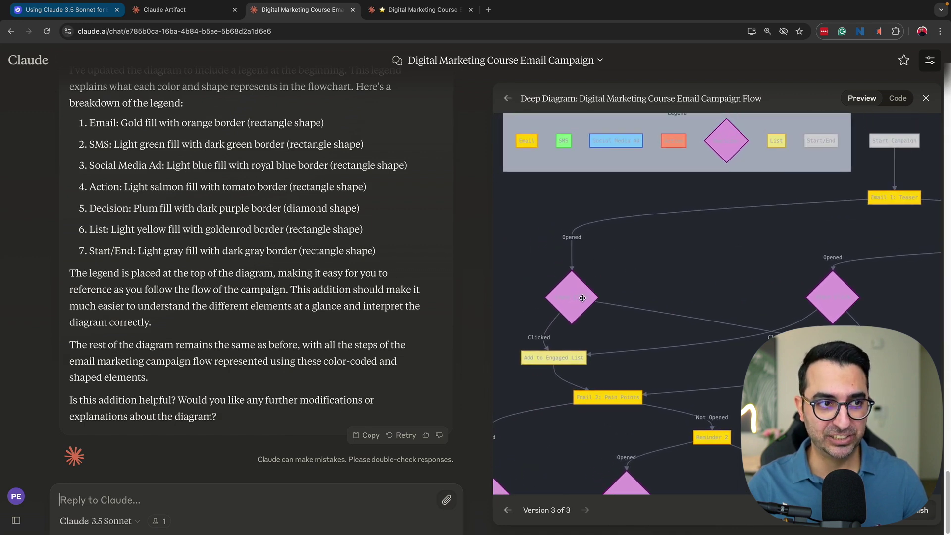
pyautogui.scroll(-1, 572, 315)
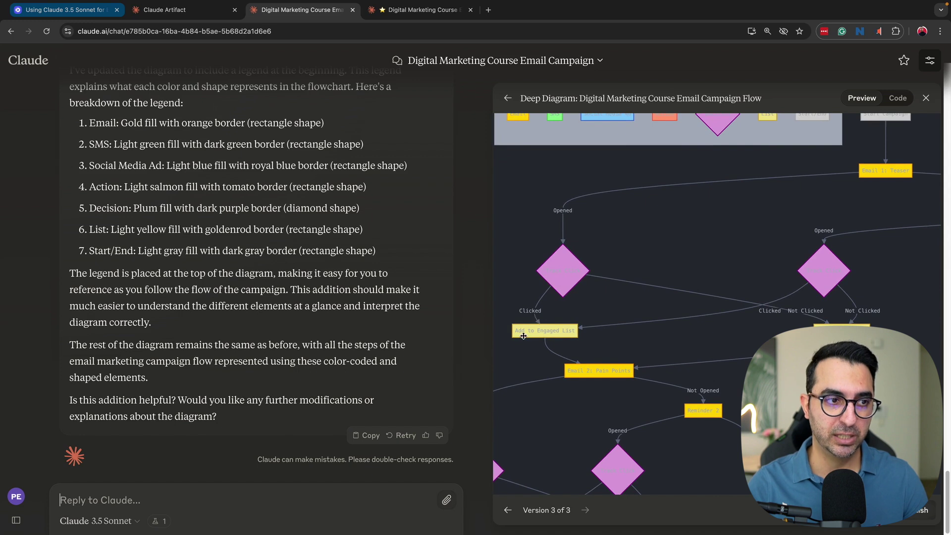
pyautogui.scroll(1, 526, 347)
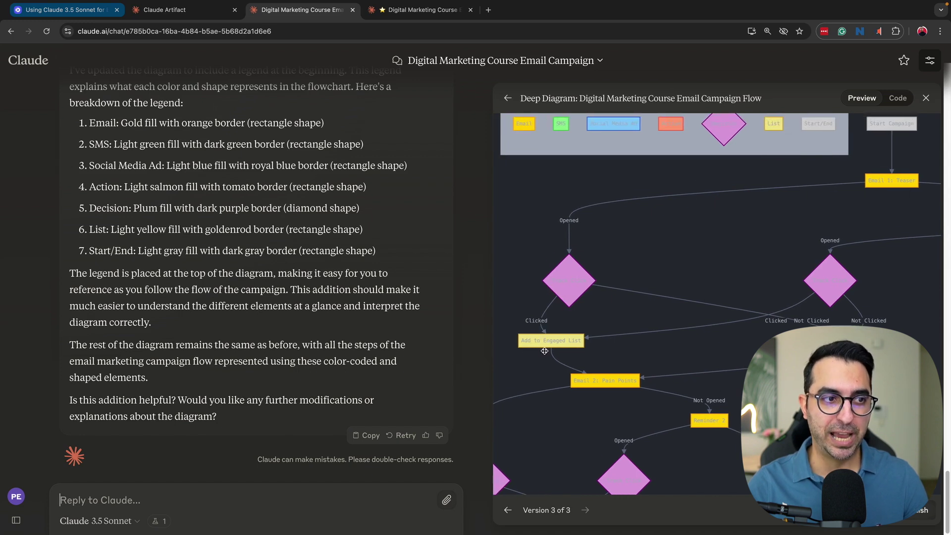
pyautogui.scroll(2, 555, 348)
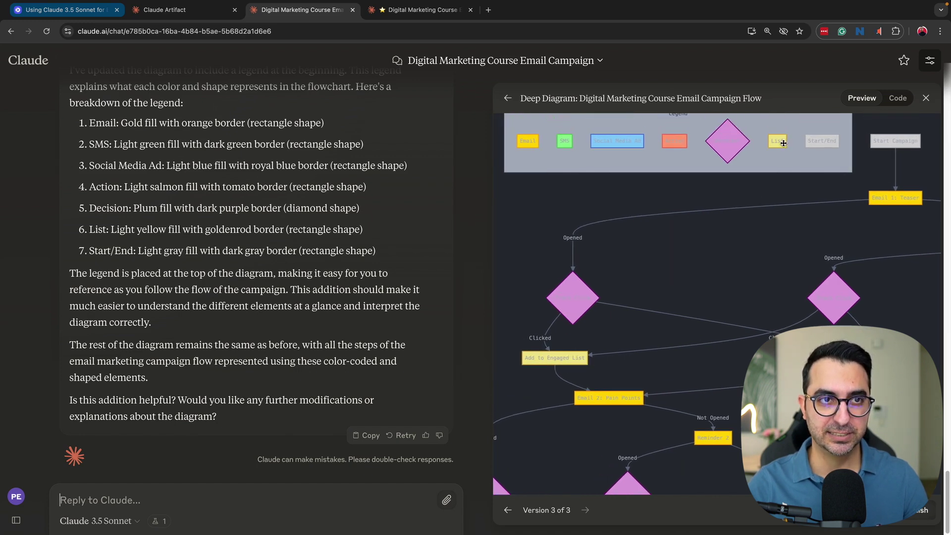
pyautogui.hscroll(2, 817, 358)
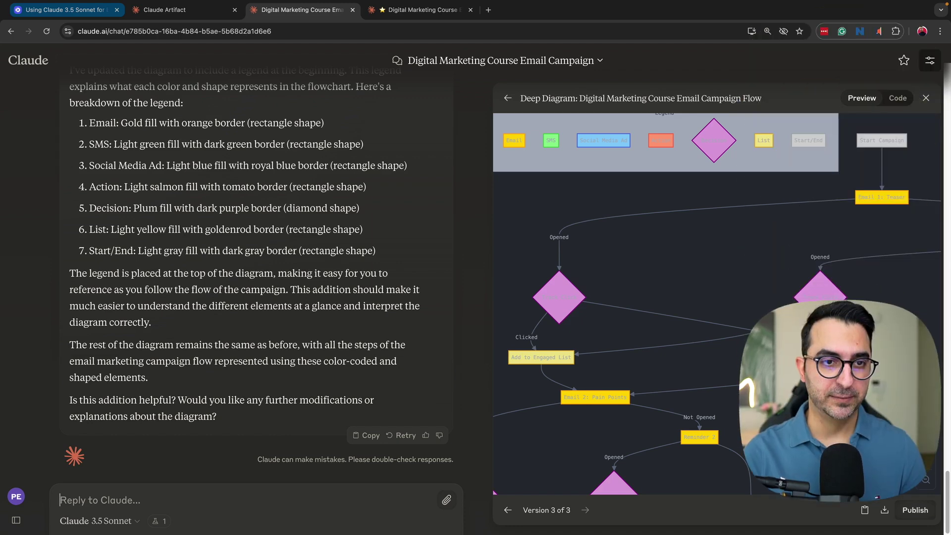
# Step: Examine the Email 2 and Email 3: Expert Insights branches, the social media ad node and the SMS branches in version 3
pyautogui.scroll(-4, 615, 322)
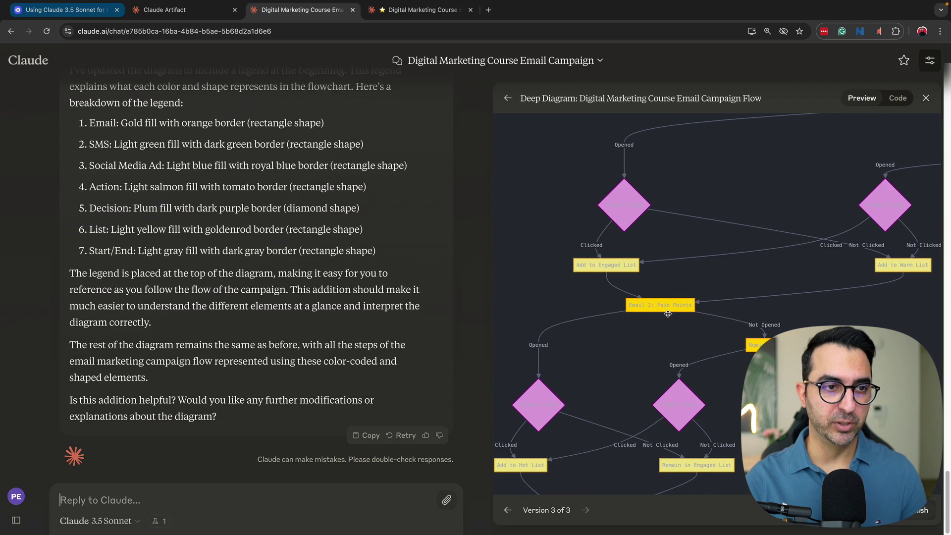
pyautogui.scroll(-2, 667, 324)
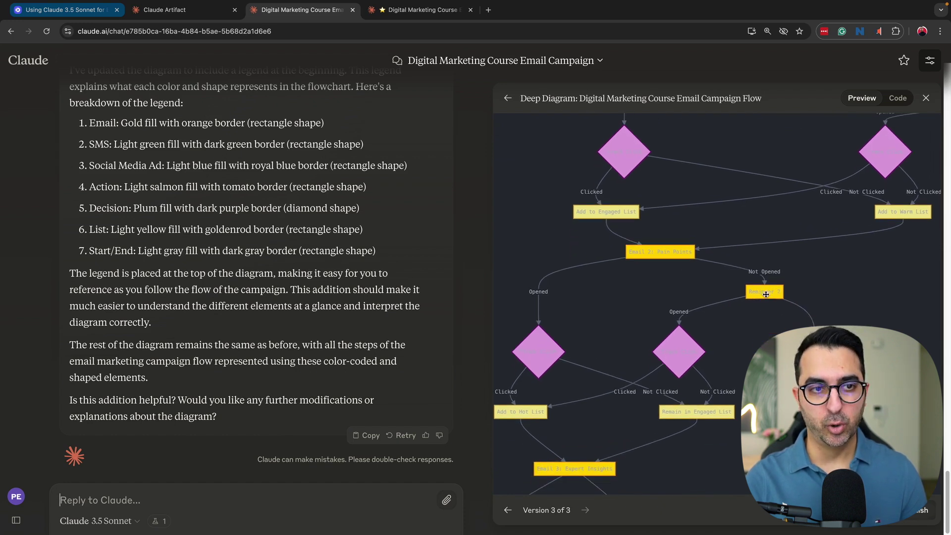
pyautogui.scroll(-3, 766, 294)
pyautogui.scroll(-10, 520, 299)
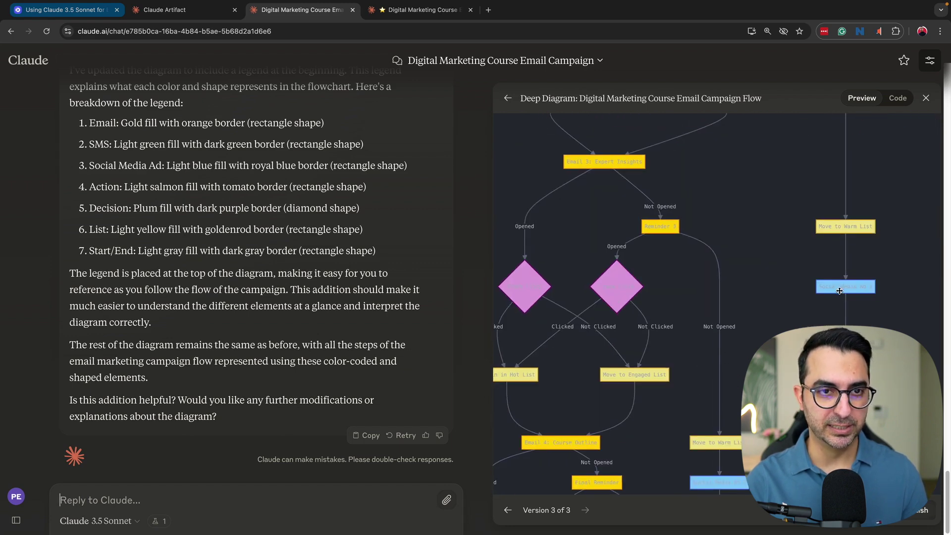
pyautogui.hscroll(10, 840, 291)
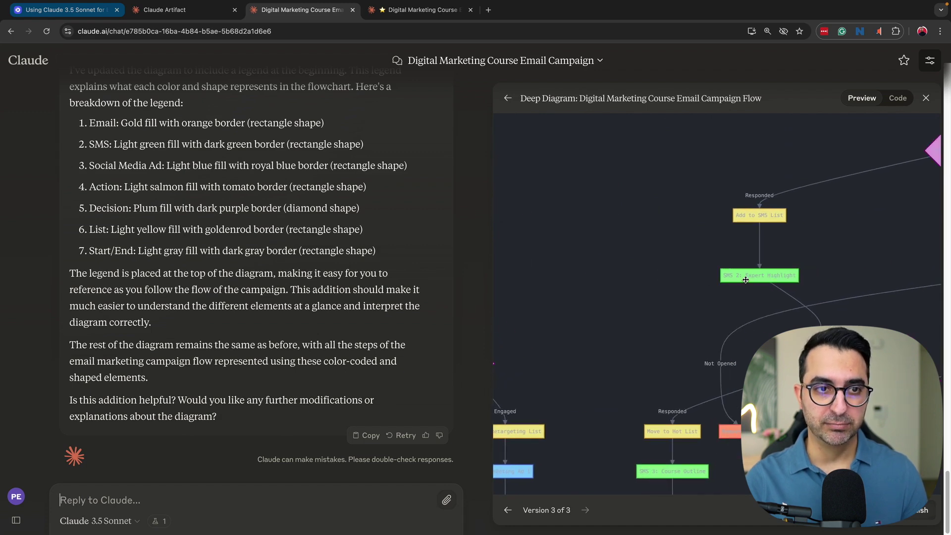
pyautogui.moveTo(759, 304); pyautogui.dragTo(733, 232)
pyautogui.scroll(-5, 732, 232)
pyautogui.hscroll(2, 732, 232)
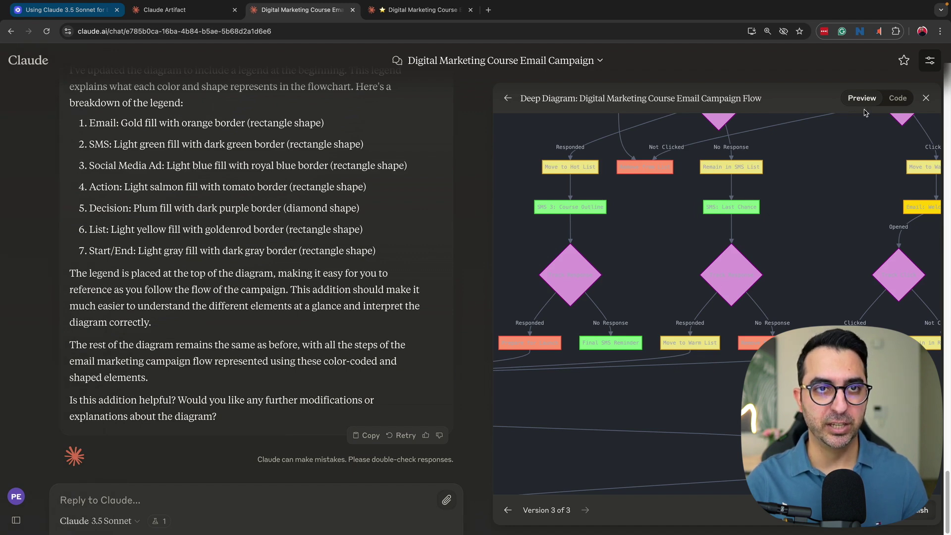
# Step: Review Claude's legend breakdown in the chat, and reopen the deep diagram from its artifact link before closing it
pyautogui.scroll(10, 233, 208)
pyautogui.scroll(-6, 232, 208)
pyautogui.scroll(-2, 232, 208)
pyautogui.scroll(2, 187, 186)
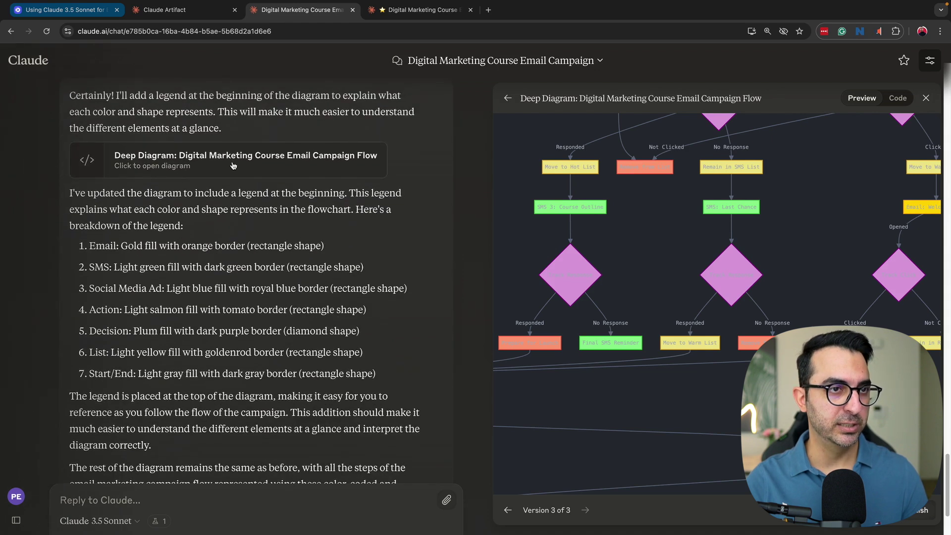
pyautogui.click(926, 97)
pyautogui.click(386, 171)
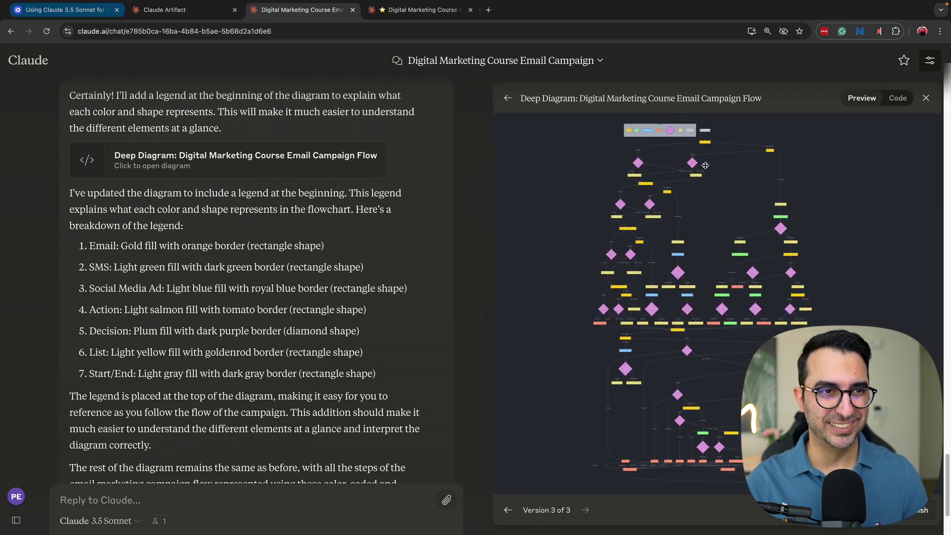
pyautogui.scroll(5, 713, 208)
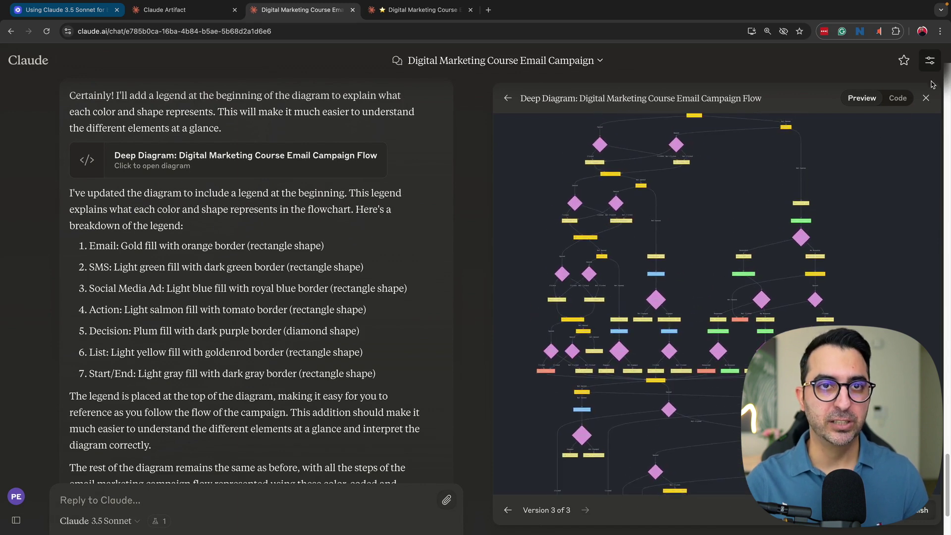
pyautogui.click(926, 99)
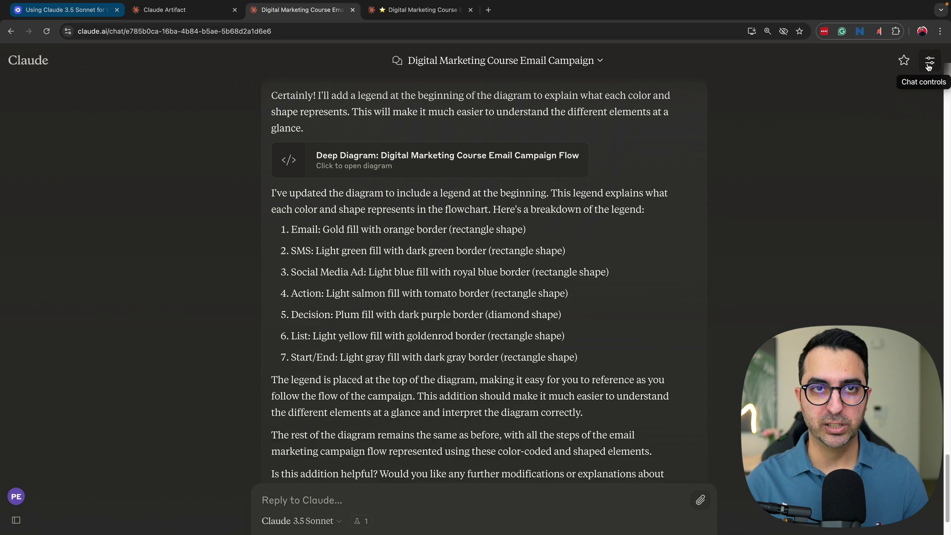
# Step: View the Digital Marketing Course Email Campaign Flow document and the Deep Diagram from the chat's list of artifacts
pyautogui.click(930, 63)
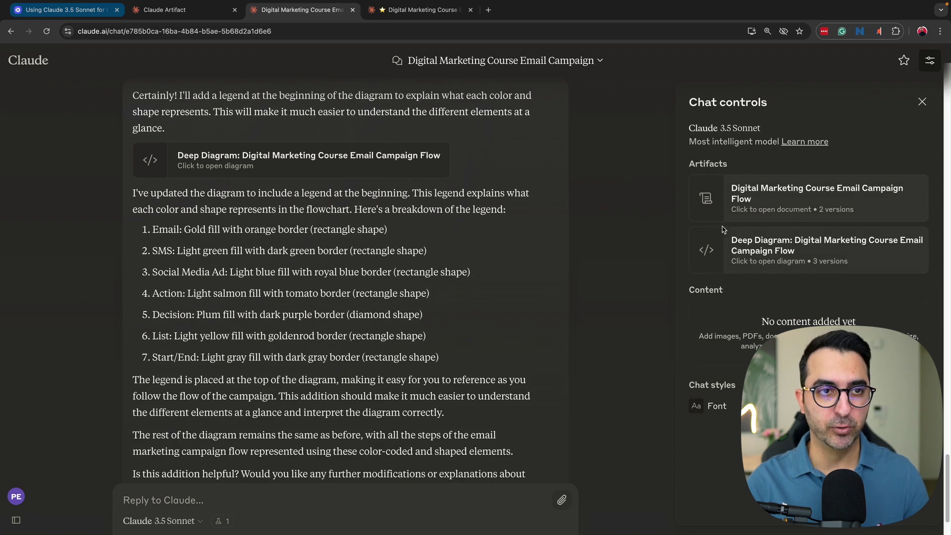
pyautogui.click(764, 208)
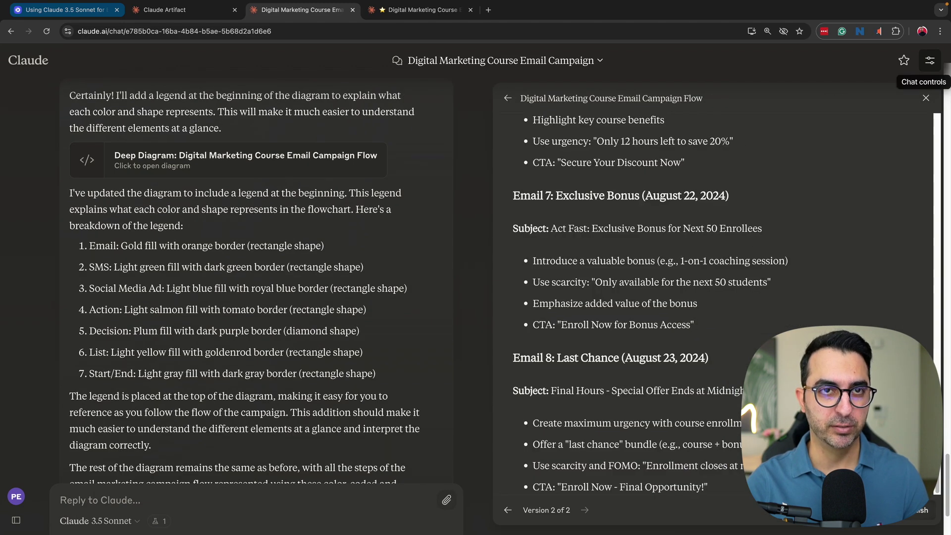
pyautogui.click(926, 98)
pyautogui.click(930, 60)
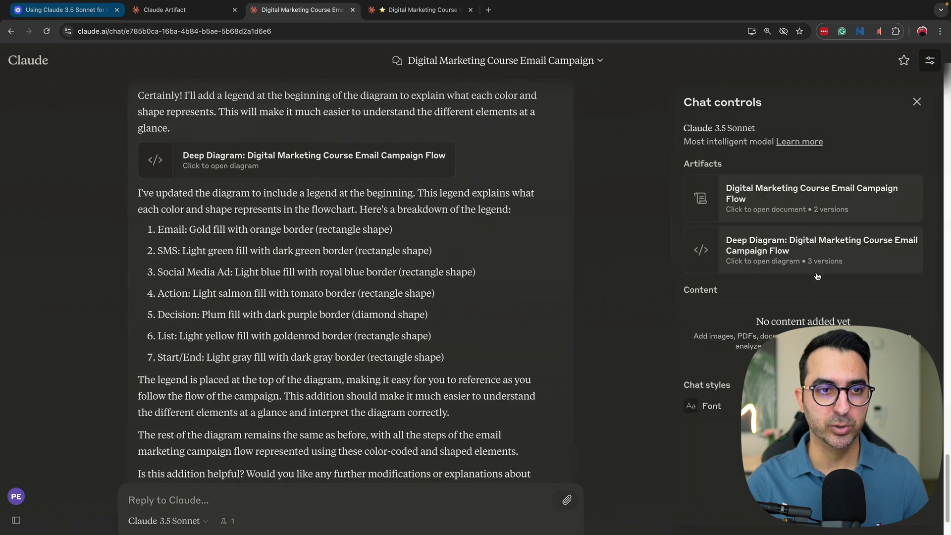
pyautogui.click(793, 251)
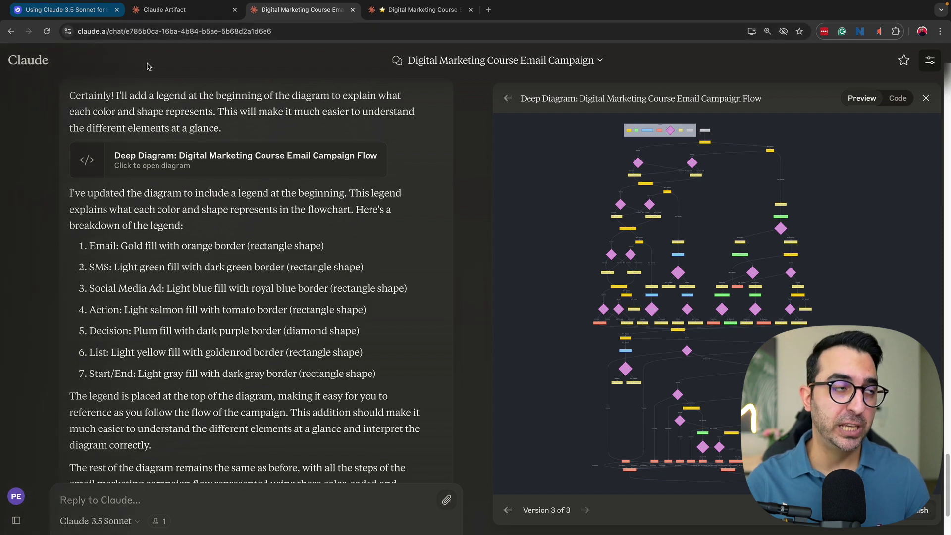
# Step: Switch to the Claude 3.5 Sonnet email campaign article and copy its prompt for an interactive email marketing calendar
pyautogui.click(90, 12)
pyautogui.scroll(-5, 266, 245)
pyautogui.scroll(-4, 110, 240)
pyautogui.moveTo(162, 284); pyautogui.dragTo(378, 297)
pyautogui.scroll(-4, 200, 276)
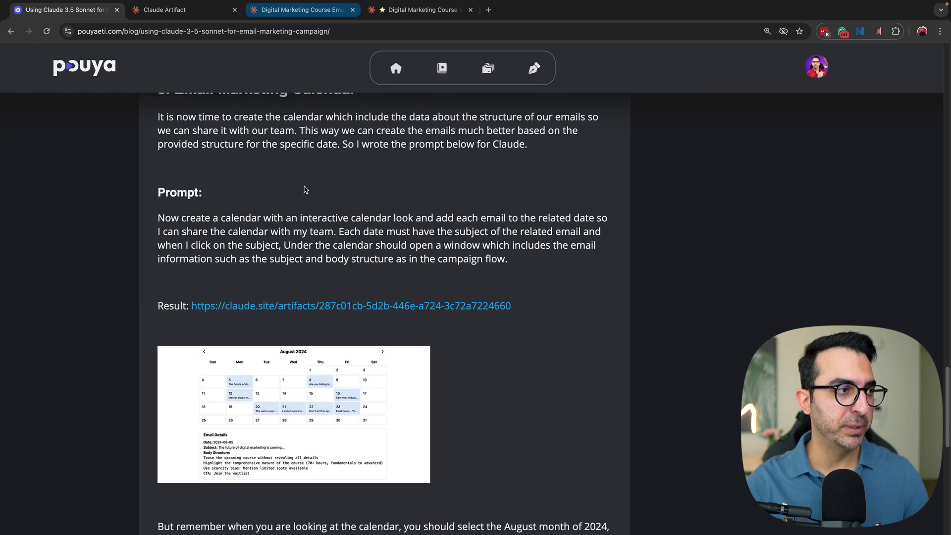
pyautogui.scroll(-3, 219, 262)
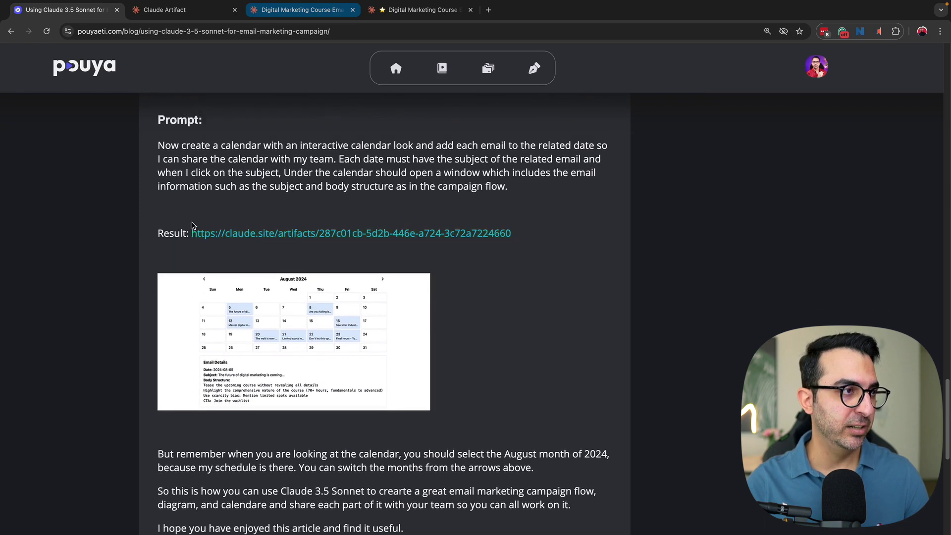
pyautogui.scroll(1, 170, 155)
pyautogui.moveTo(158, 175); pyautogui.dragTo(507, 219)
pyautogui.rightClick(481, 195)
pyautogui.click(501, 220)
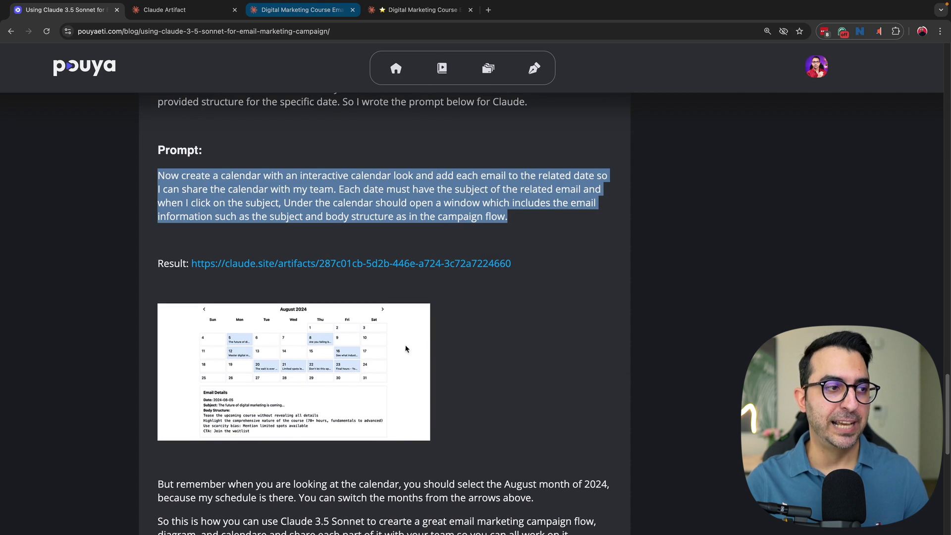
# Step: Switch to the Digital Marketing Course Email Campaign chat and send Claude the copied prompt for an interactive email calendar
pyautogui.click(448, 237)
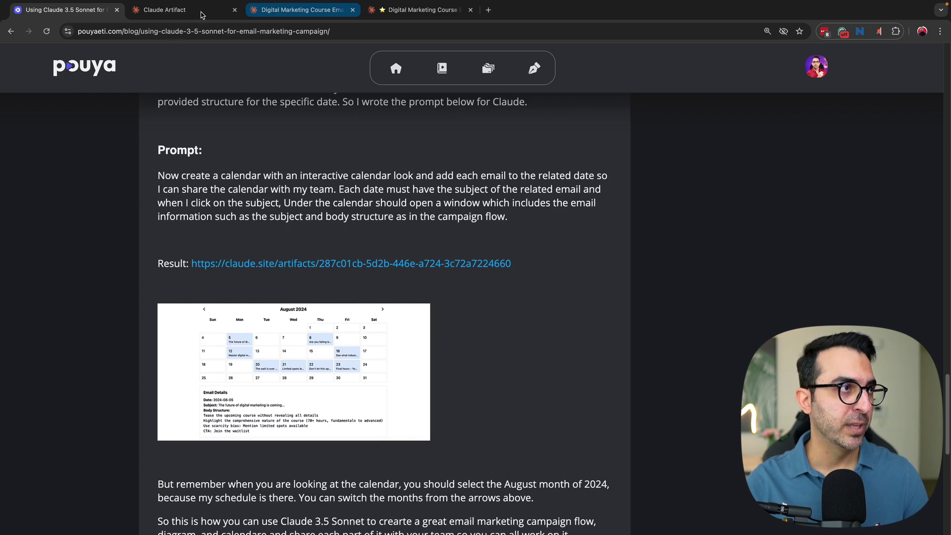
pyautogui.click(303, 11)
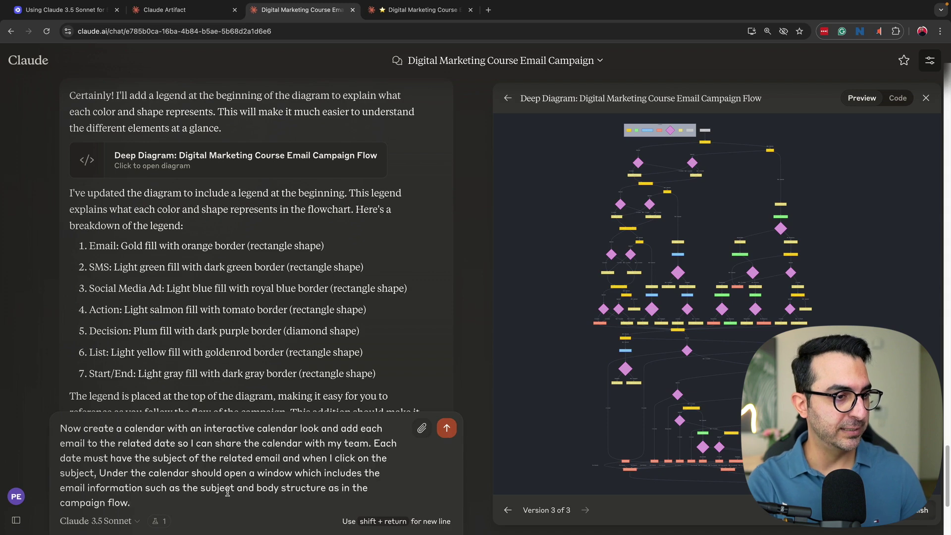
pyautogui.press('Return')
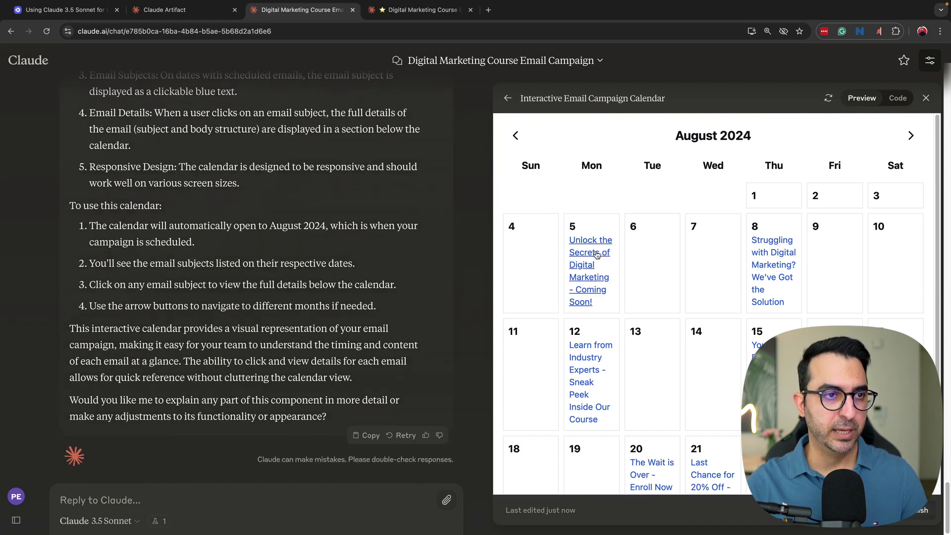
# Step: View the subject and body structure of the 5 August email in the generated Interactive Email Campaign Calendar
pyautogui.scroll(-2, 616, 250)
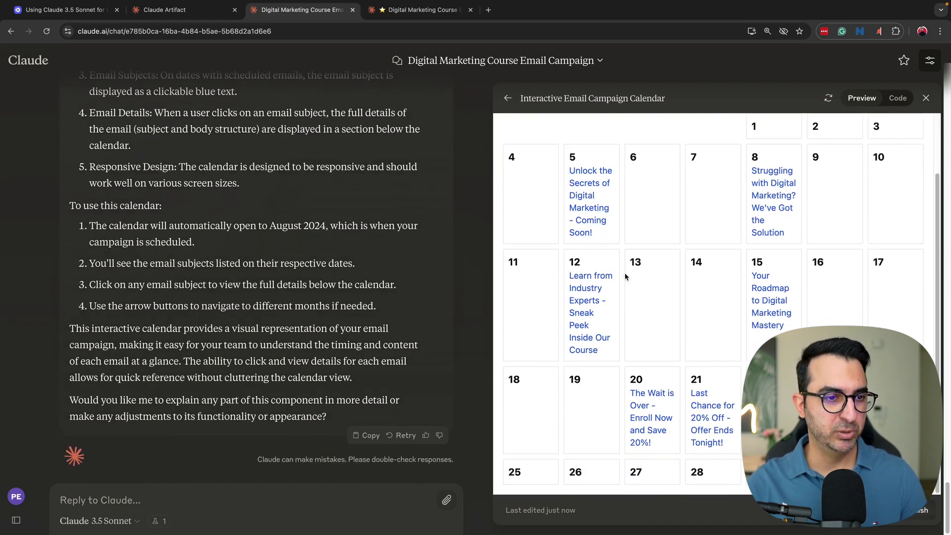
pyautogui.click(585, 175)
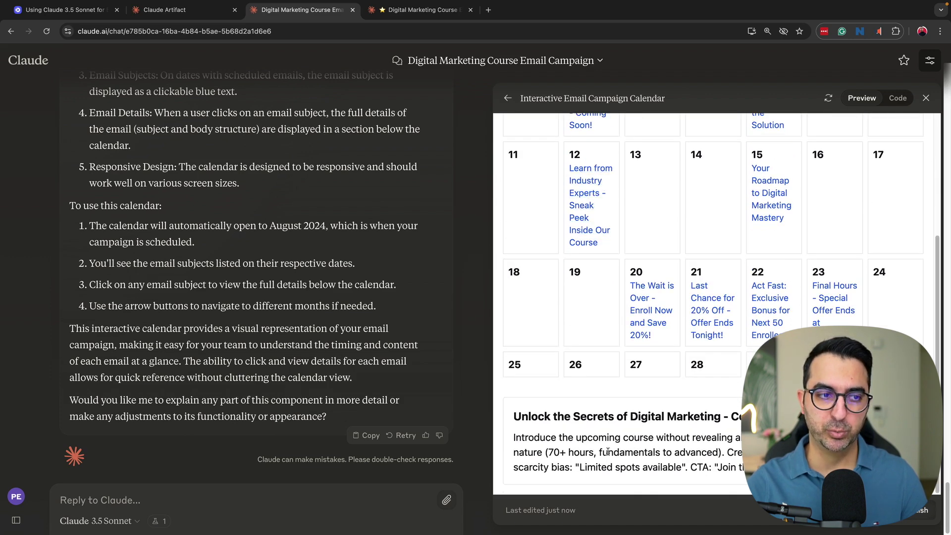
pyautogui.moveTo(514, 417); pyautogui.dragTo(741, 419)
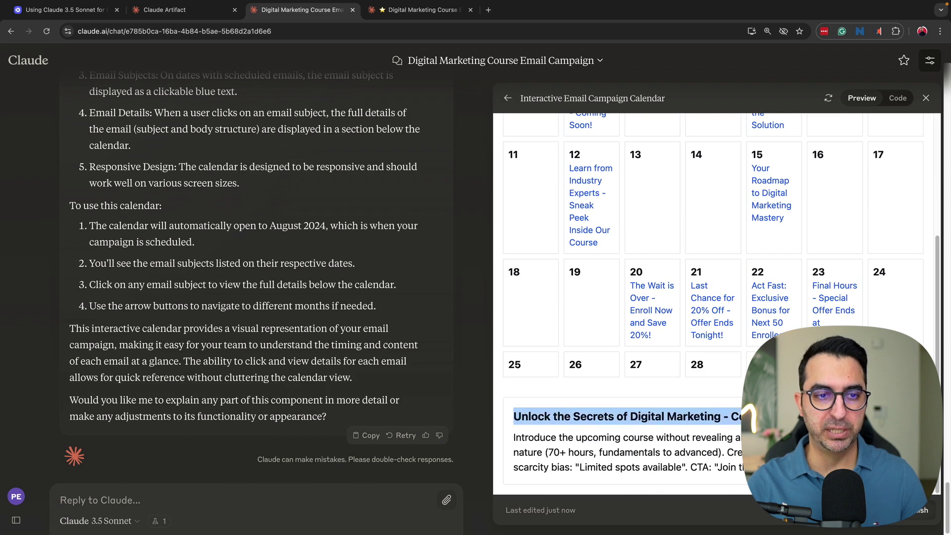
pyautogui.moveTo(514, 440); pyautogui.dragTo(743, 468)
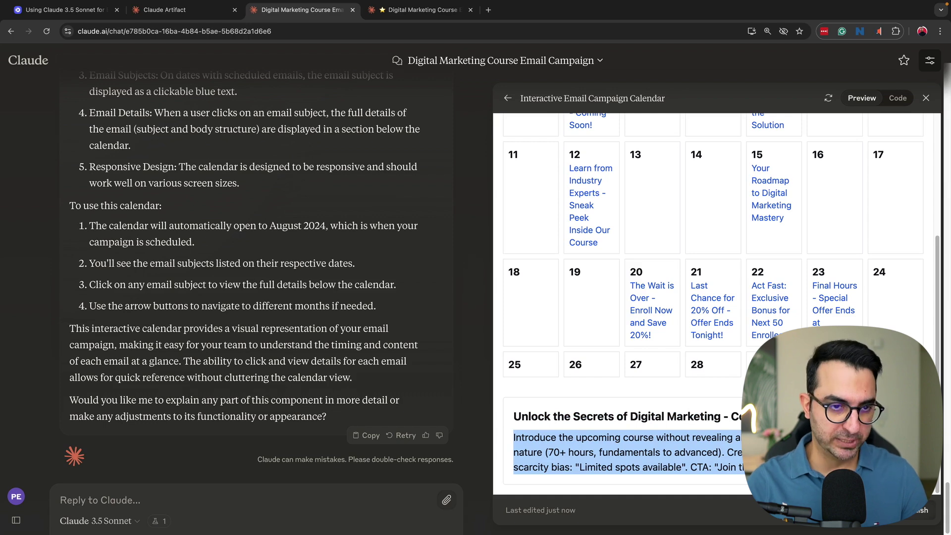
pyautogui.click(743, 468)
pyautogui.scroll(3, 744, 468)
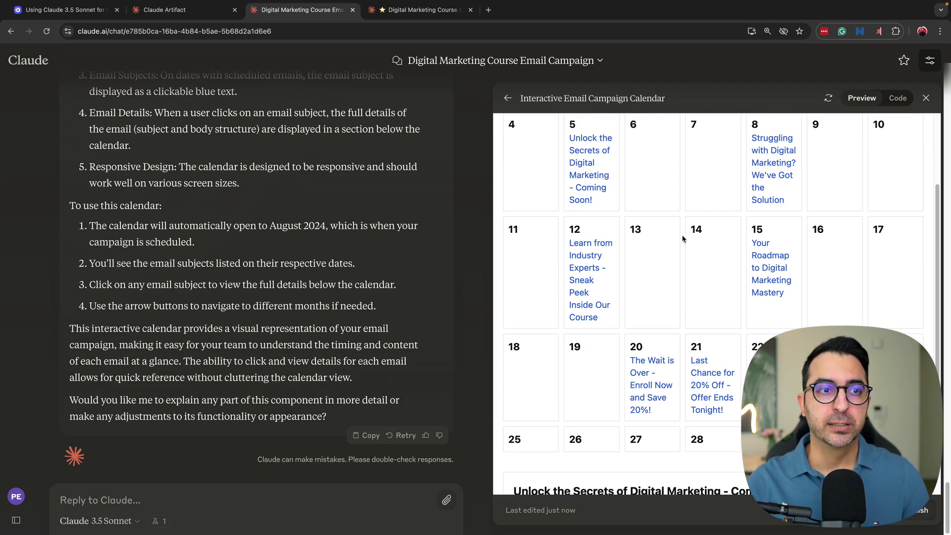
pyautogui.scroll(2, 684, 241)
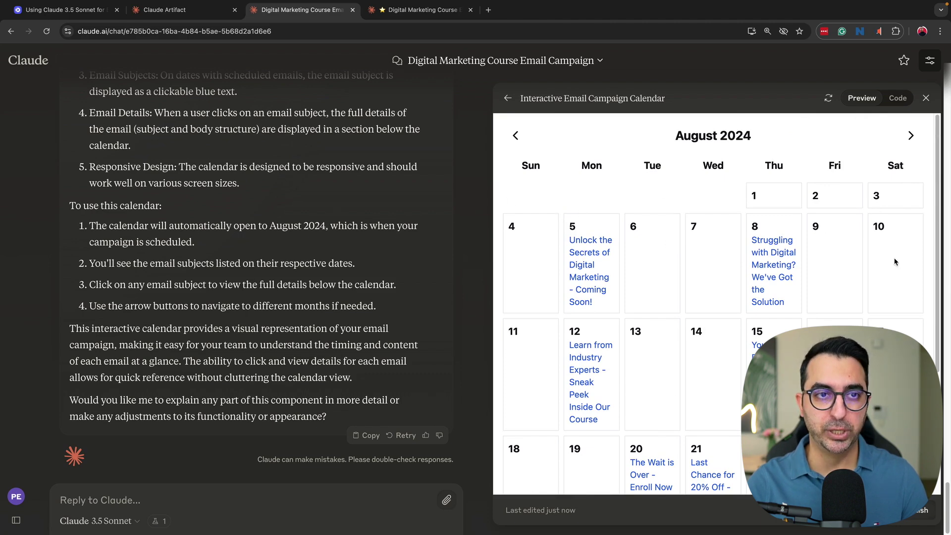
pyautogui.scroll(-4, 924, 491)
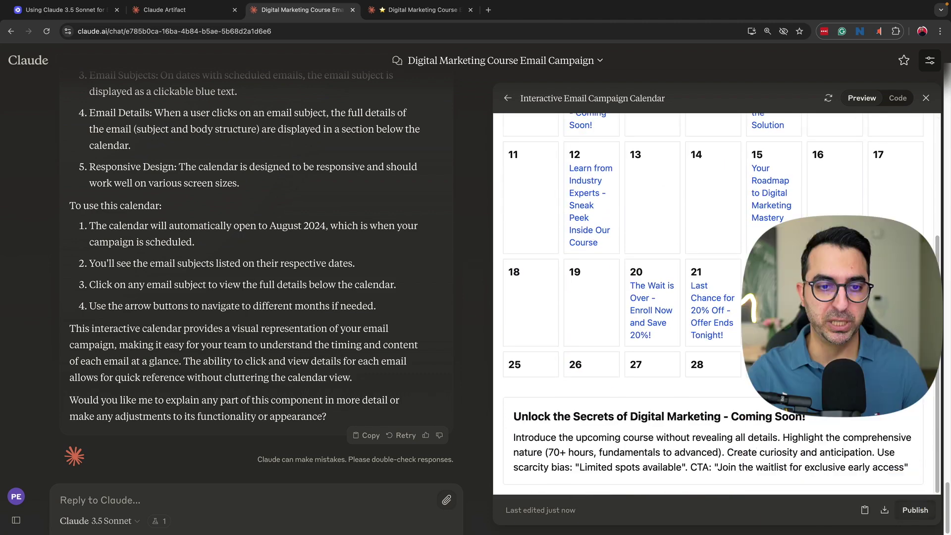
# Step: Publish the Interactive Email Campaign Calendar artifact and open its copied public link in a new browser tab
pyautogui.click(918, 507)
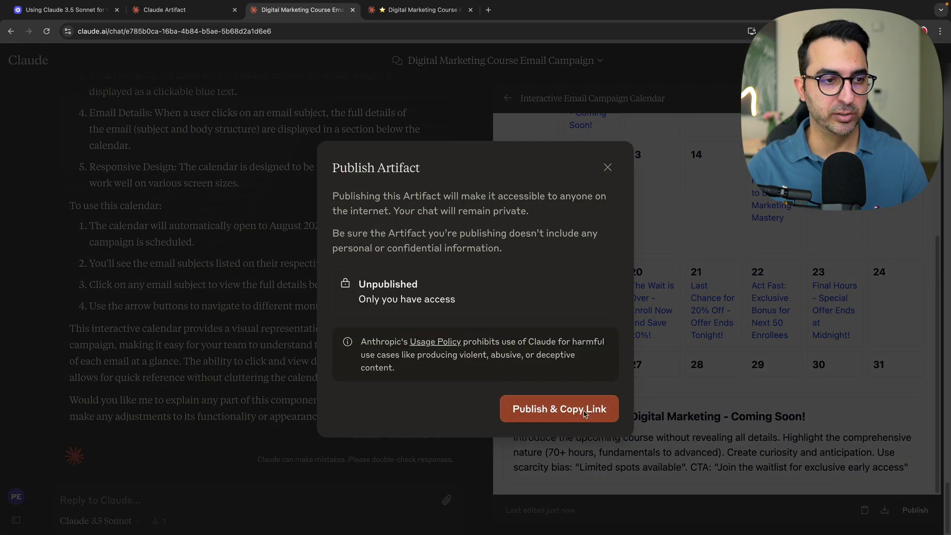
pyautogui.click(562, 409)
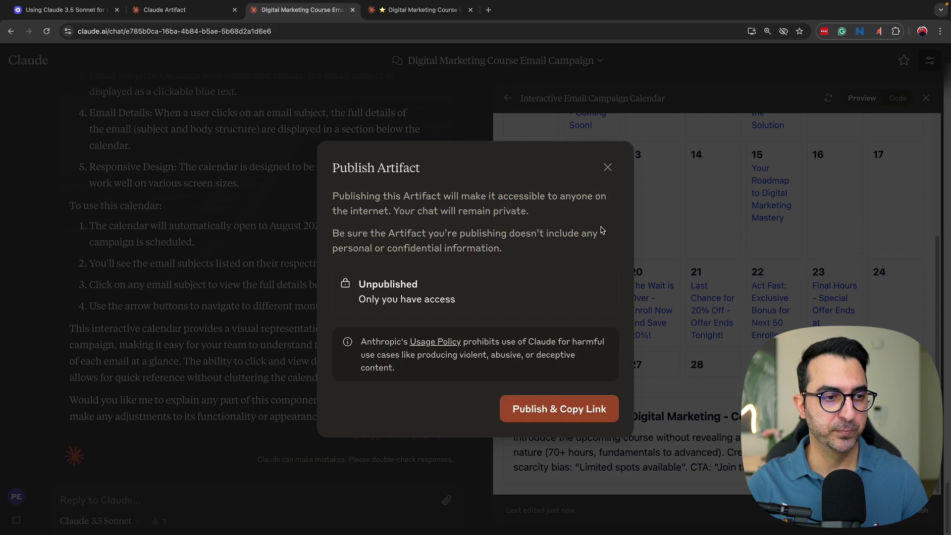
pyautogui.click(608, 168)
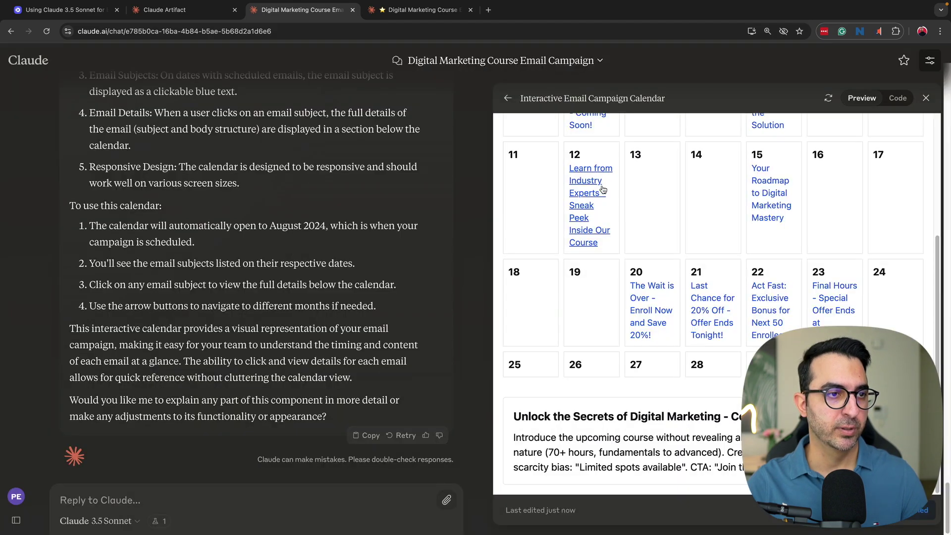
pyautogui.click(490, 10)
pyautogui.write('https://claude.site/artifacts/d1d9a2ff-c798-4c34-9b26-3f08980c4b38')
pyautogui.press('Return')
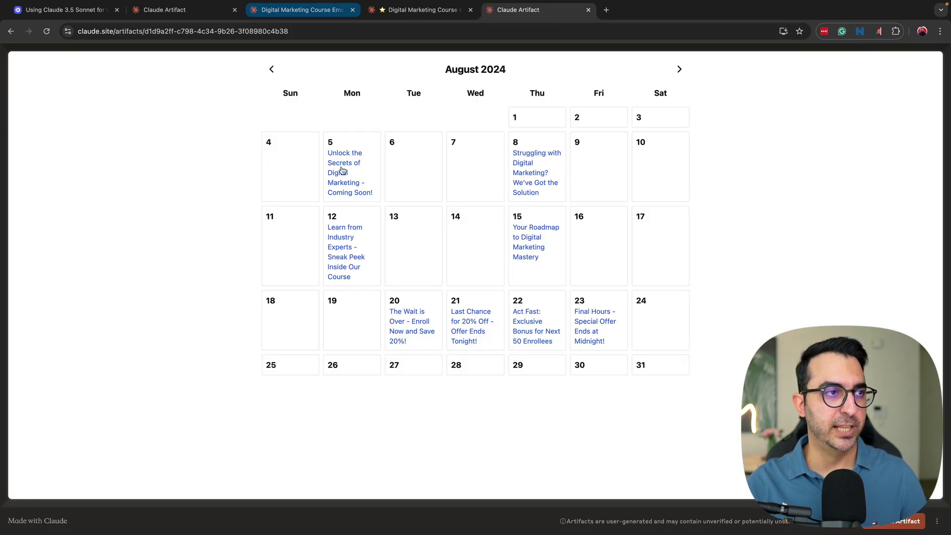
# Step: Browse the months before and after August 2024 in the published calendar and return to August 2024
pyautogui.click(679, 69)
pyautogui.click(272, 70)
pyautogui.click(272, 70)
pyautogui.click(272, 69)
pyautogui.click(679, 69)
pyautogui.click(679, 69)
pyautogui.click(679, 68)
pyautogui.click(271, 70)
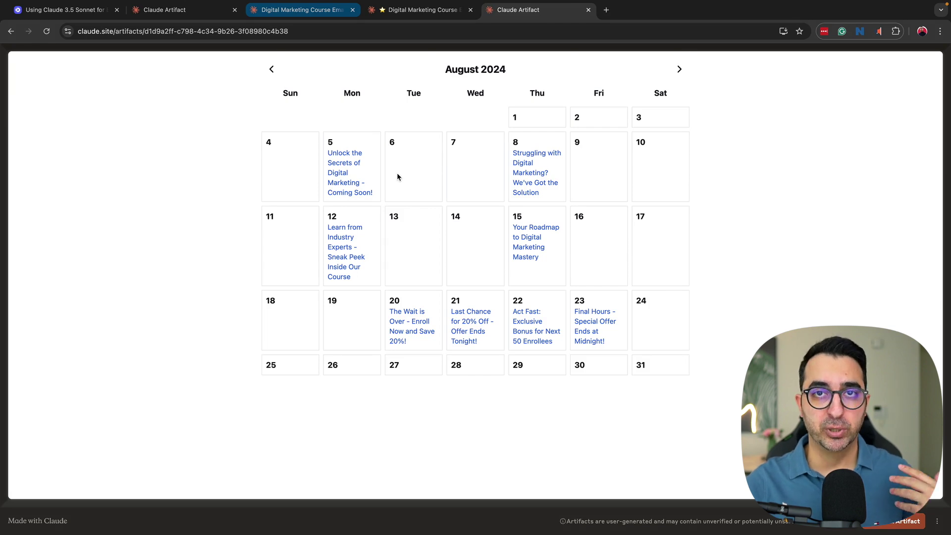
# Step: Open the 5 August email "Unlock the Secrets of Digital Marketing - Coming Soon!" and read its subject and body structure
pyautogui.click(339, 165)
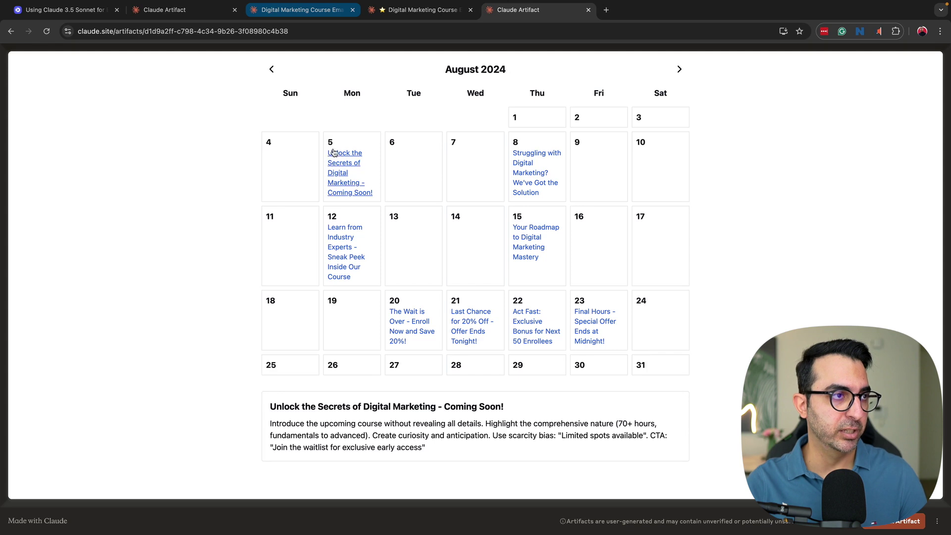
pyautogui.click(273, 404)
pyautogui.moveTo(273, 405); pyautogui.dragTo(509, 416)
pyautogui.moveTo(572, 452); pyautogui.dragTo(266, 407)
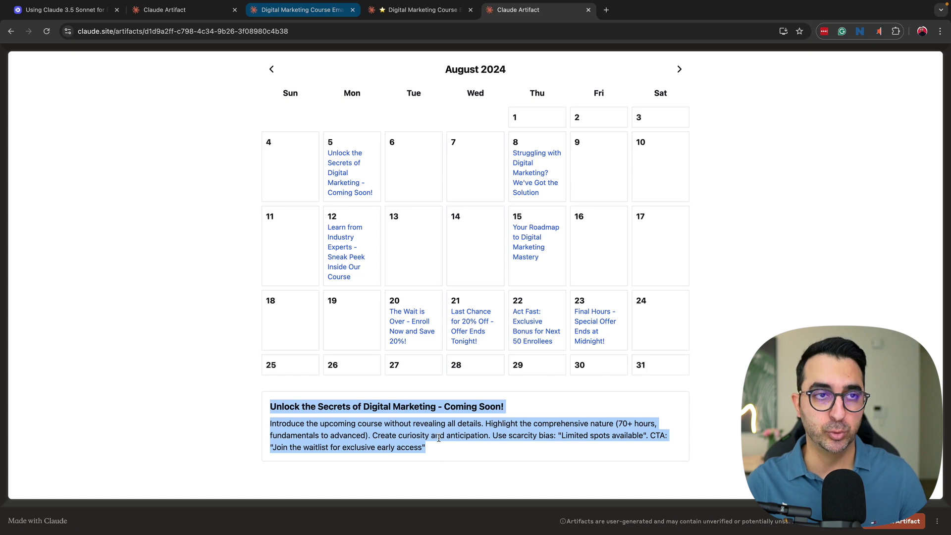
pyautogui.click(418, 249)
# Step: View the details of the emails on 12, 15, 20, 21 and 22 August, and close the published calendar
pyautogui.click(344, 239)
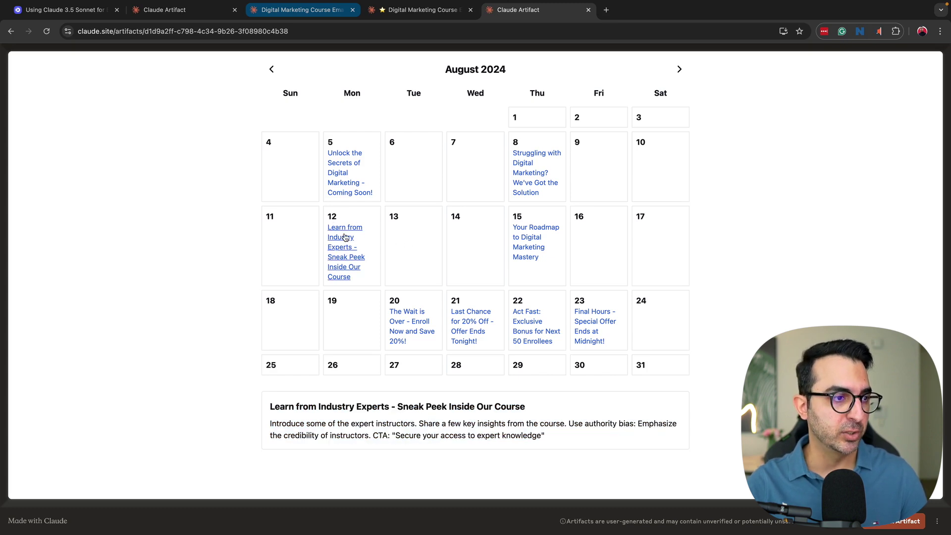
pyautogui.click(515, 257)
pyautogui.click(415, 331)
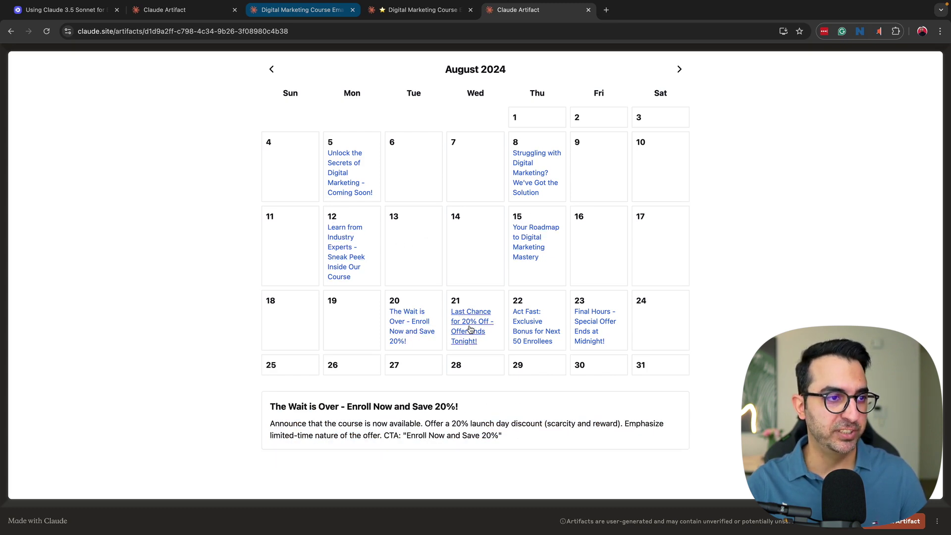
pyautogui.click(470, 331)
pyautogui.click(534, 331)
pyautogui.moveTo(275, 415); pyautogui.dragTo(557, 437)
pyautogui.click(382, 407)
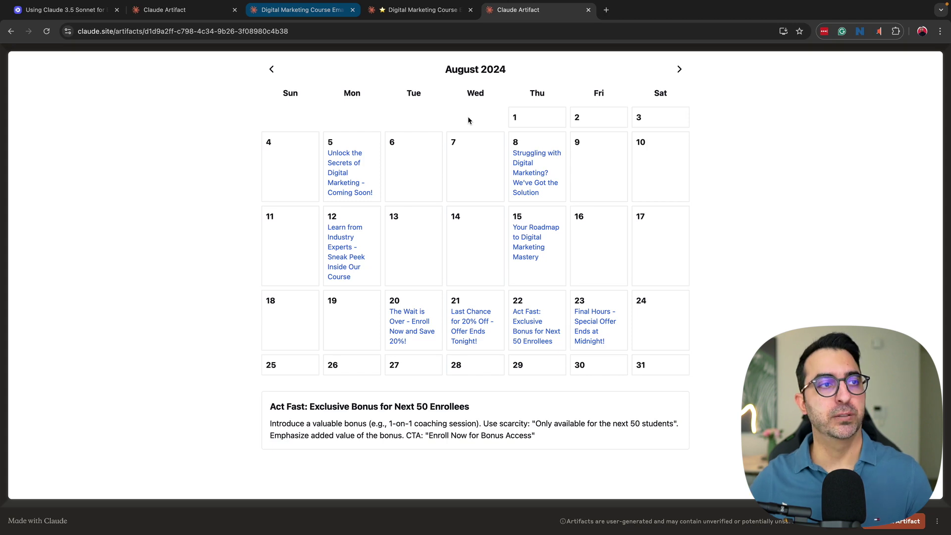
pyautogui.click(589, 10)
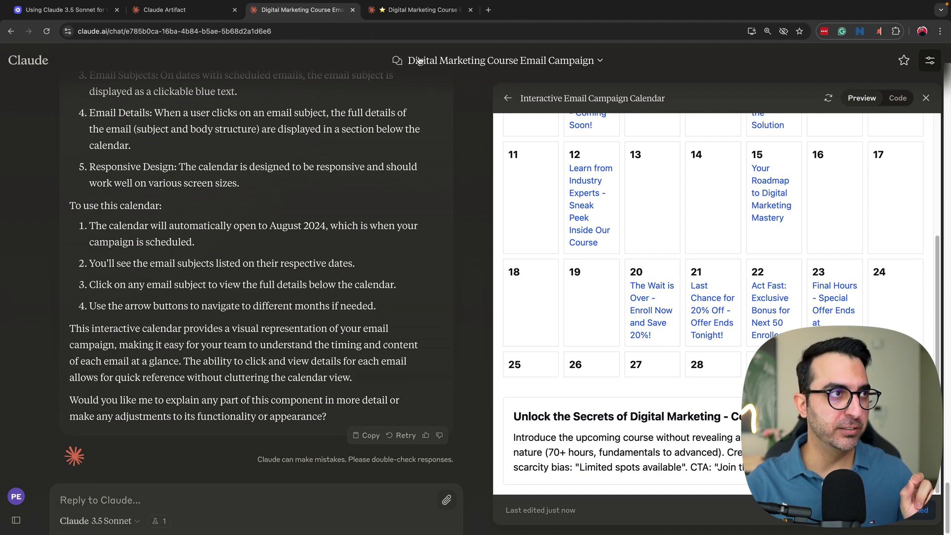
# Step: Return to the Claude 3.5 Sonnet email marketing article and open its published campaign diagram with legend in a new tab
pyautogui.click(79, 10)
pyautogui.scroll(15, 528, 203)
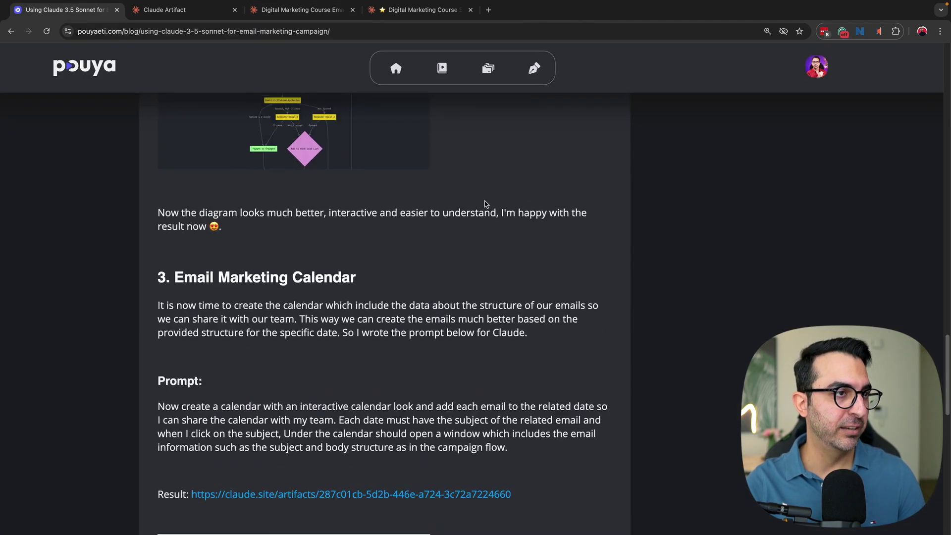
pyautogui.scroll(10, 332, 233)
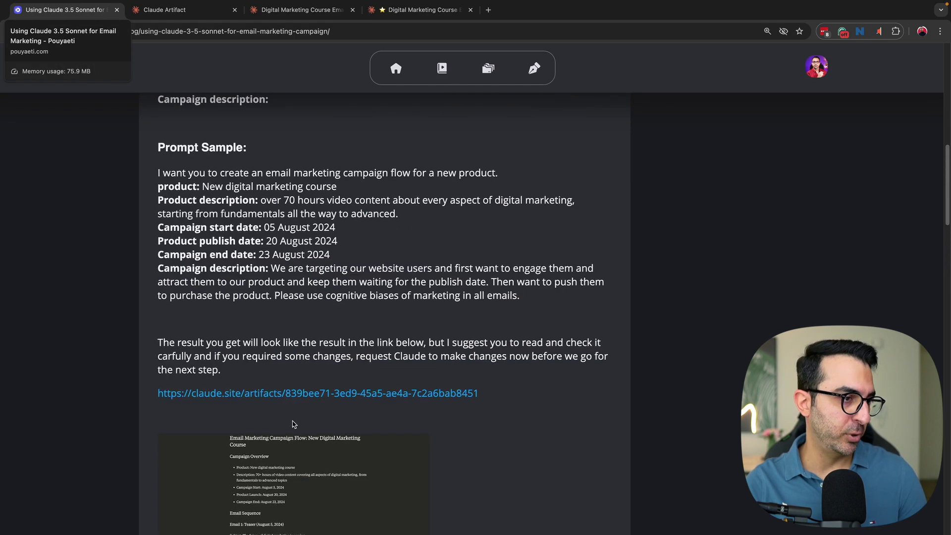
pyautogui.scroll(-2, 254, 398)
pyautogui.scroll(-15, 273, 374)
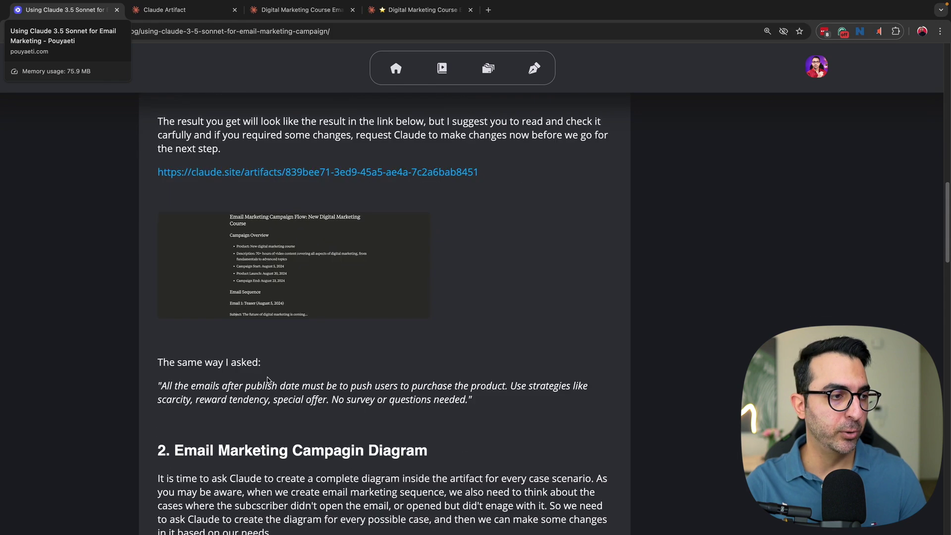
pyautogui.scroll(-6, 297, 310)
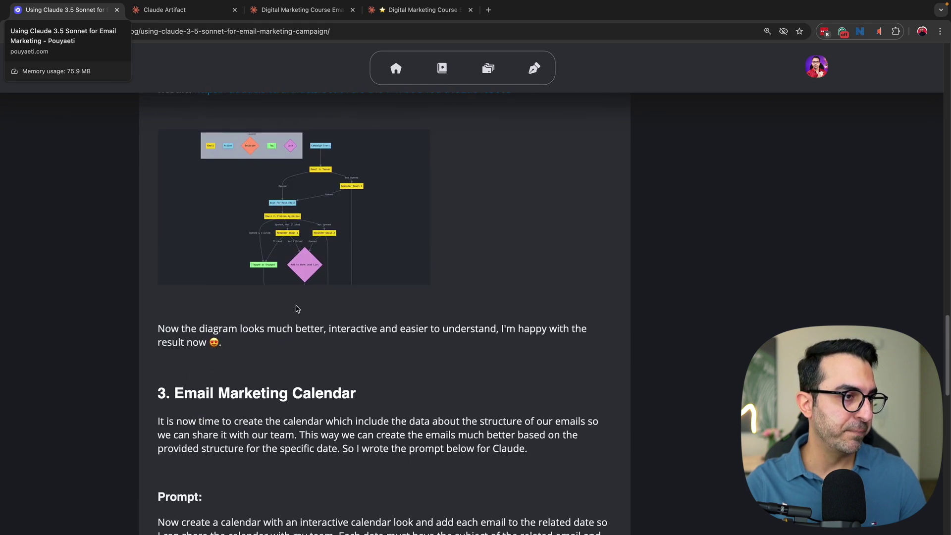
pyautogui.scroll(8, 297, 300)
pyautogui.keyDown('super'); pyautogui.click(293, 299); pyautogui.keyUp('super')
pyautogui.click(196, 18)
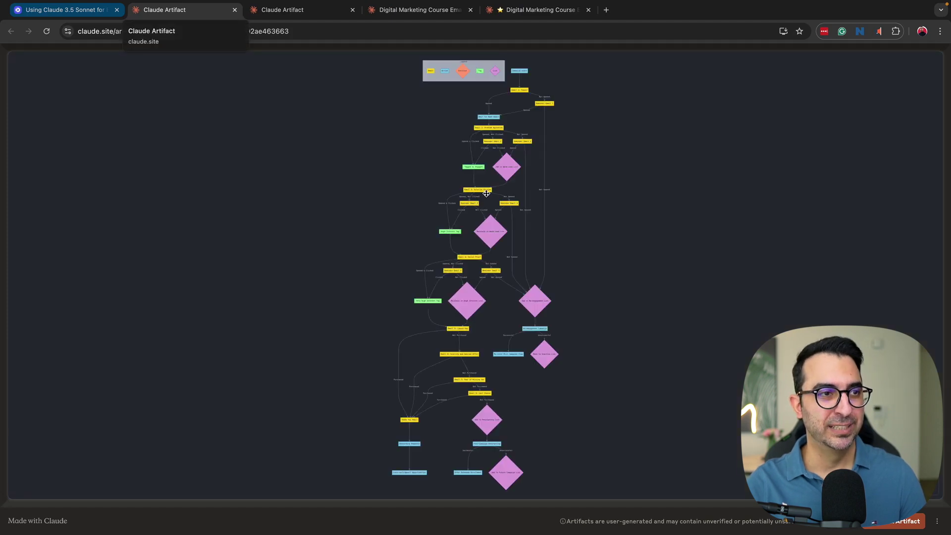
# Step: Examine the article's sample diagram from the legend and Email 1: Teaser through Email 5: Launch Day and the re-engagement branch
pyautogui.scroll(10, 493, 112)
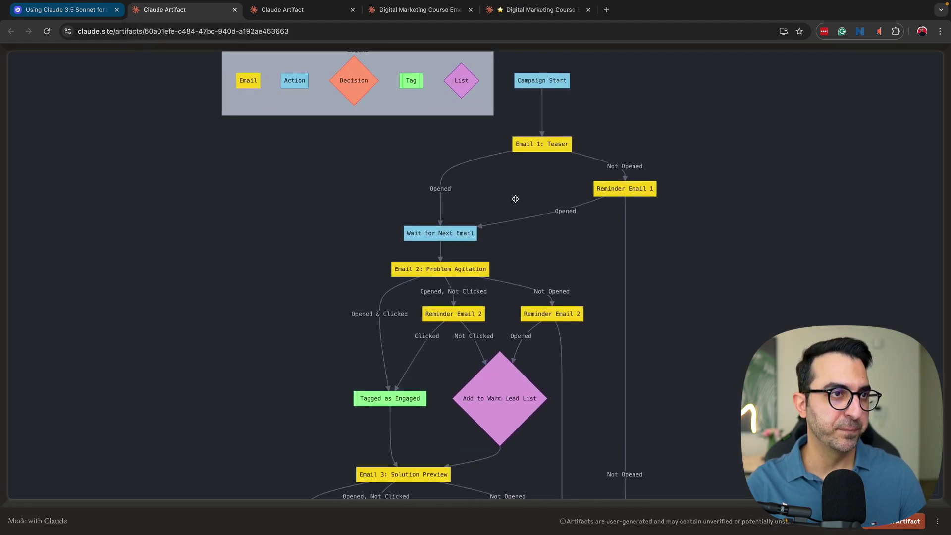
pyautogui.scroll(1, 566, 62)
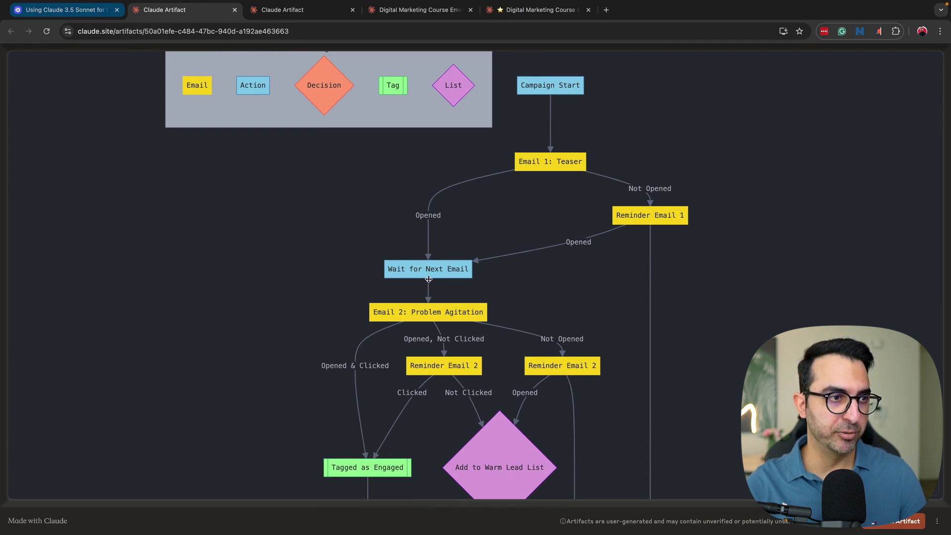
pyautogui.scroll(-5, 429, 279)
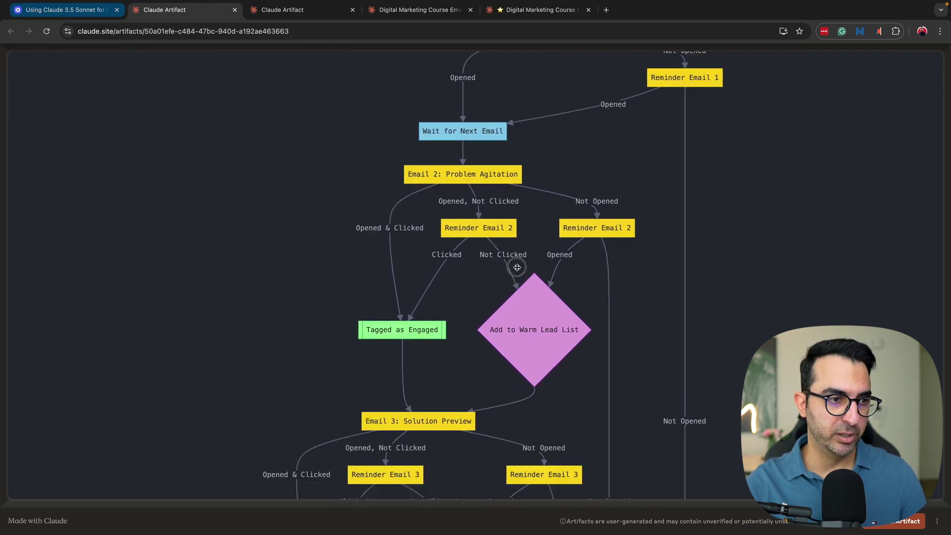
pyautogui.scroll(-14, 517, 268)
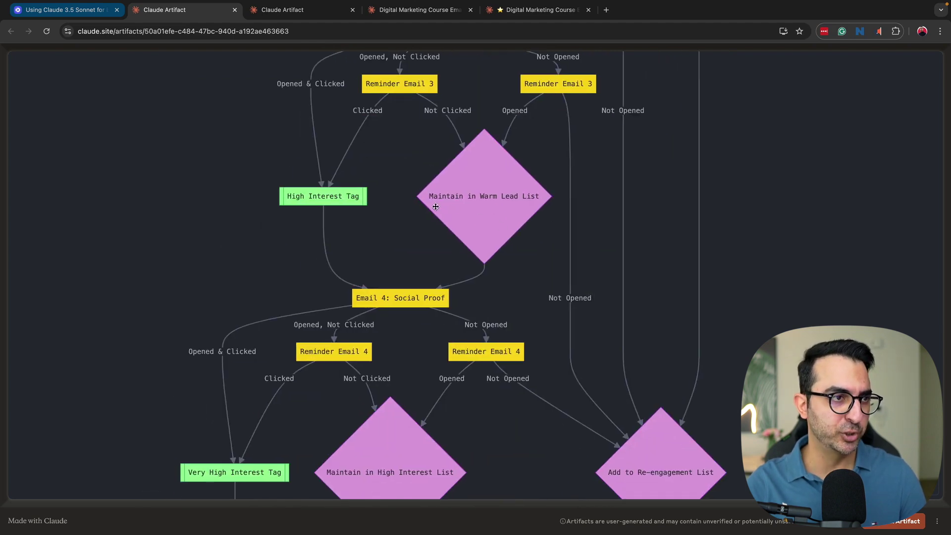
pyautogui.scroll(-6, 600, 291)
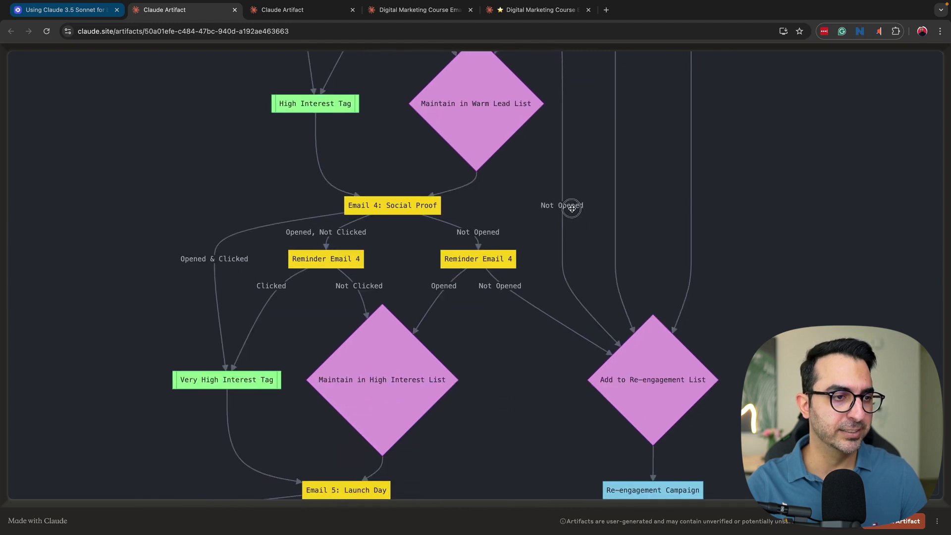
pyautogui.scroll(-11, 549, 276)
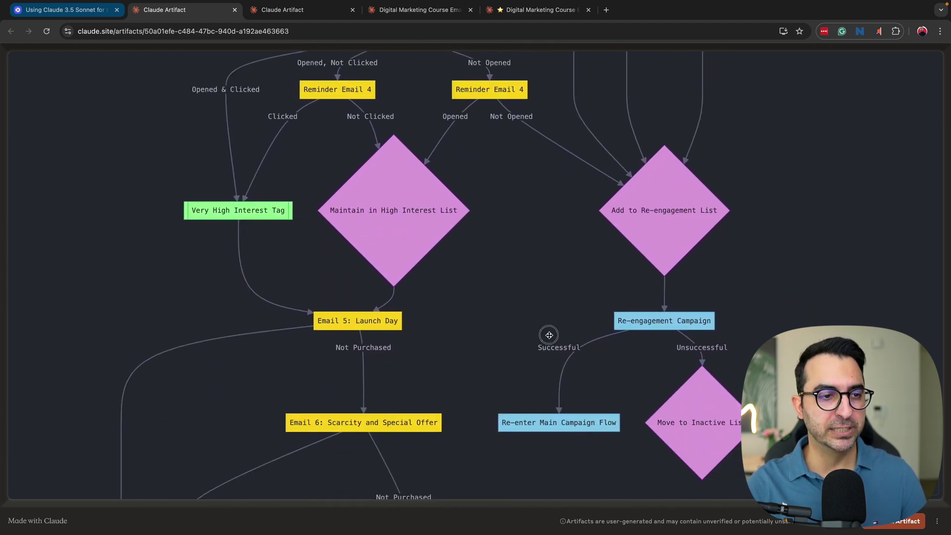
# Step: Examine the Email 6 to Email 8 purchase branches, the Thank You Email path and the post-campaign retargeting path
pyautogui.scroll(-5, 600, 240)
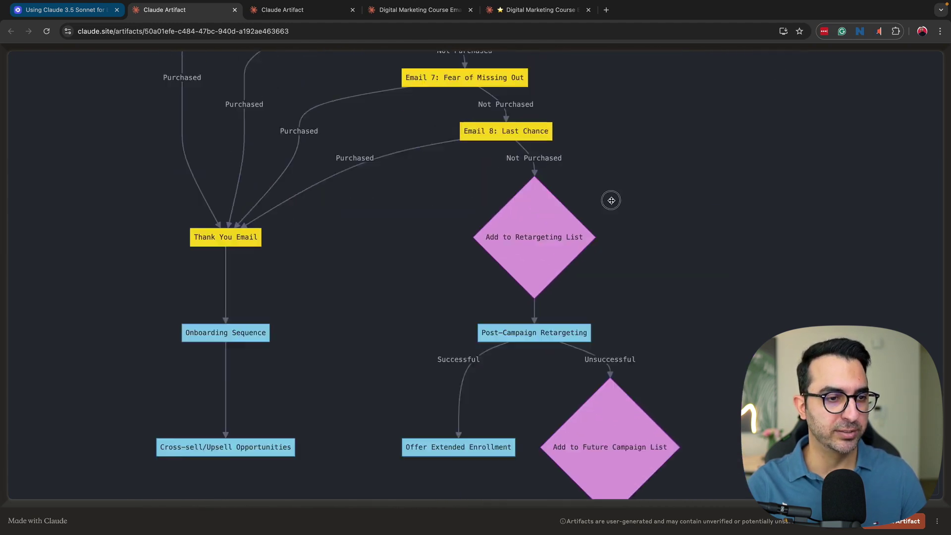
pyautogui.scroll(5, 627, 263)
pyautogui.scroll(-2, 414, 242)
pyautogui.scroll(3, 357, 155)
pyautogui.hscroll(-1, 357, 169)
pyautogui.hscroll(-1, 365, 184)
pyautogui.scroll(1, 361, 188)
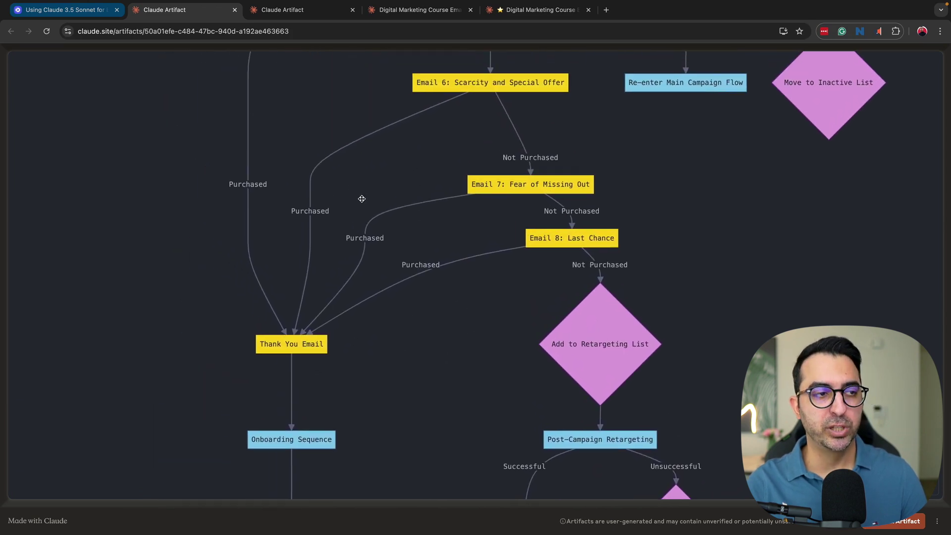
pyautogui.scroll(-3, 352, 336)
pyautogui.hscroll(1, 352, 337)
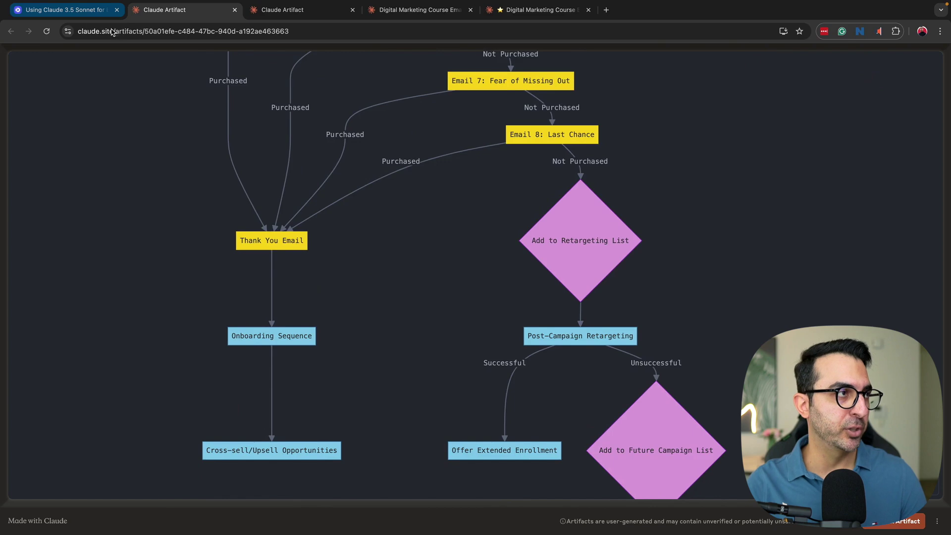
# Step: Close the published sample diagram and open the article's published interactive calendar in a new tab
pyautogui.click(234, 10)
pyautogui.scroll(-12, 177, 299)
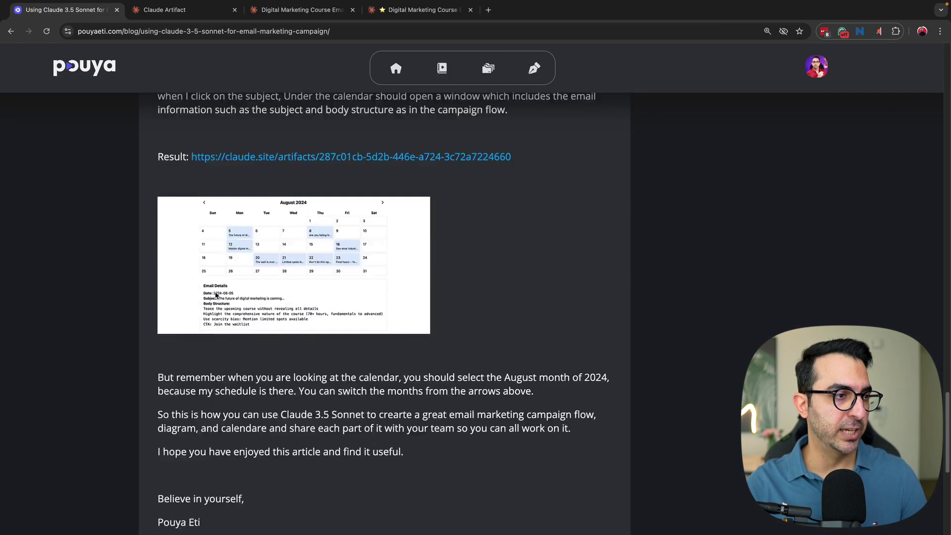
pyautogui.click(256, 199)
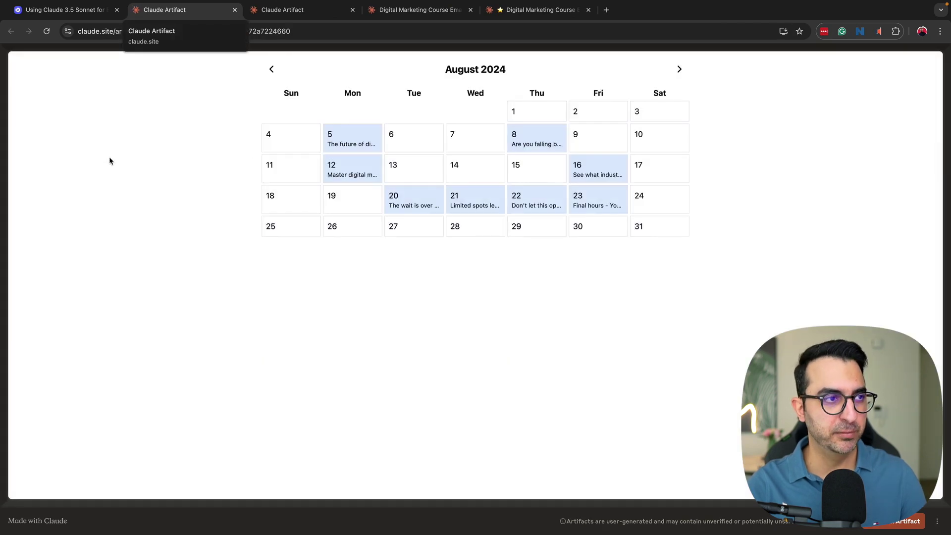
# Step: View the details of the sample calendar's emails on 5, 12, 20, 21, 22, 23, 16 and 8 August 2024
pyautogui.click(346, 144)
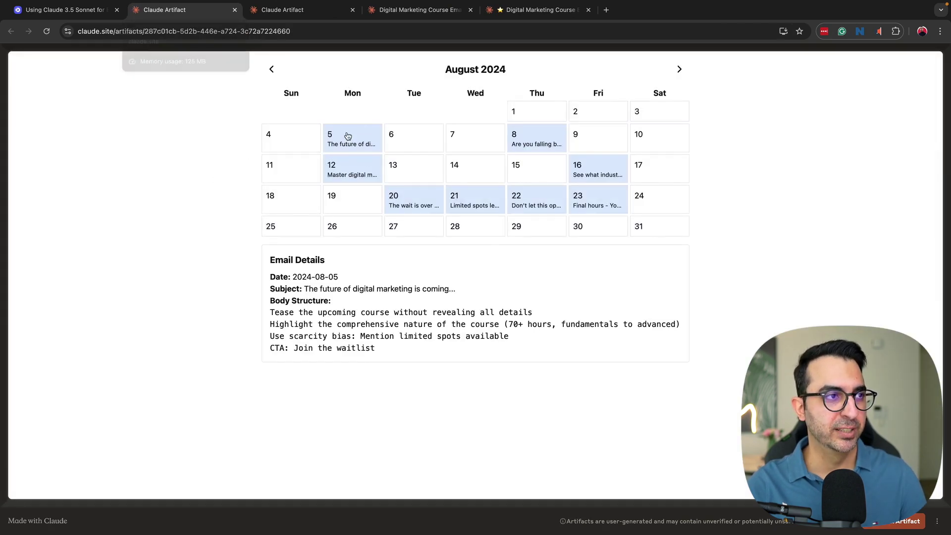
pyautogui.click(355, 176)
pyautogui.click(412, 201)
pyautogui.click(459, 206)
pyautogui.click(554, 206)
pyautogui.click(580, 203)
pyautogui.click(582, 178)
pyautogui.click(545, 148)
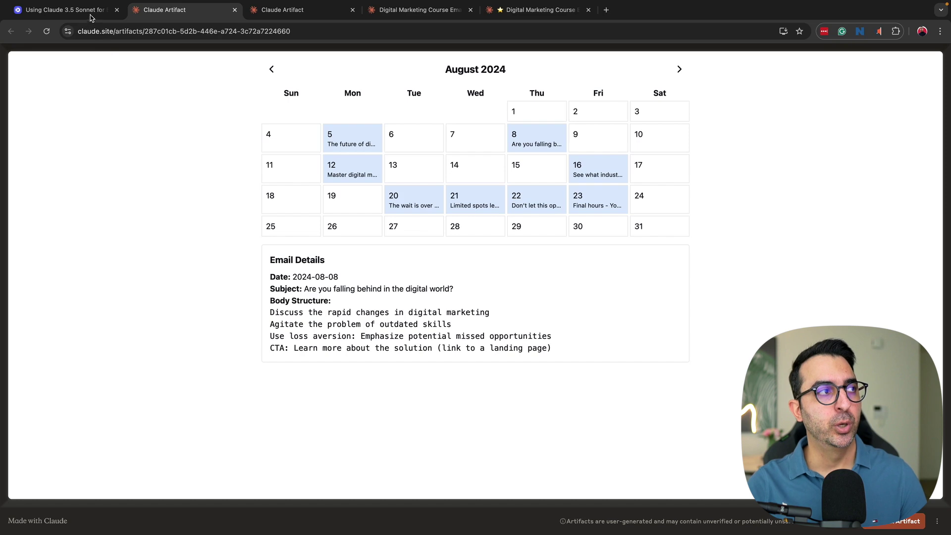
# Step: Return to the Digital Marketing Course Email Campaign chat, close the calendar artifact and open the Deep Diagram artifact from the chat's artifacts
pyautogui.click(309, 16)
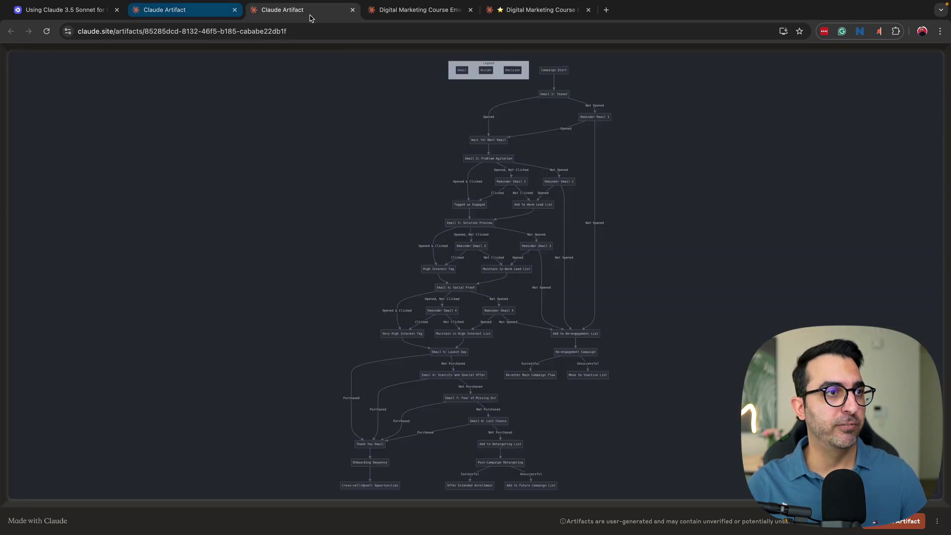
pyautogui.click(434, 16)
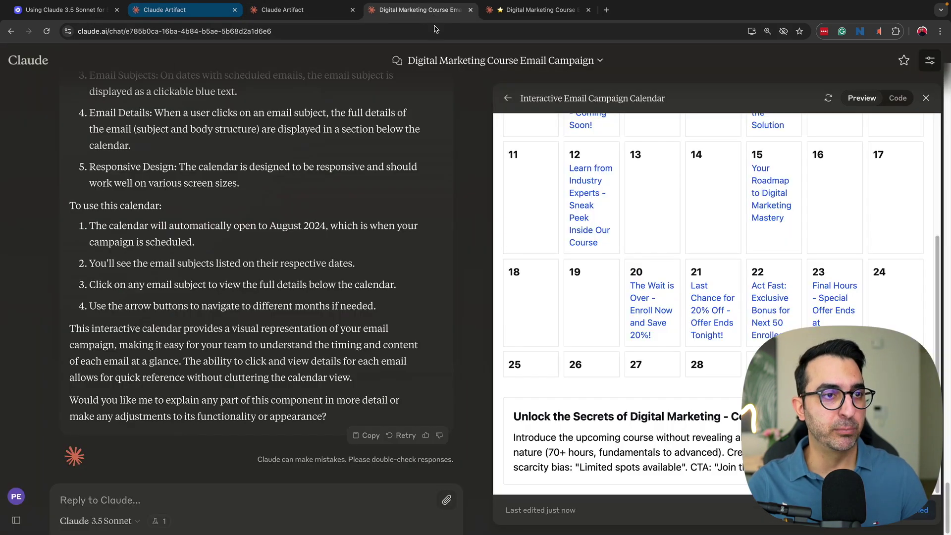
pyautogui.scroll(10, 371, 164)
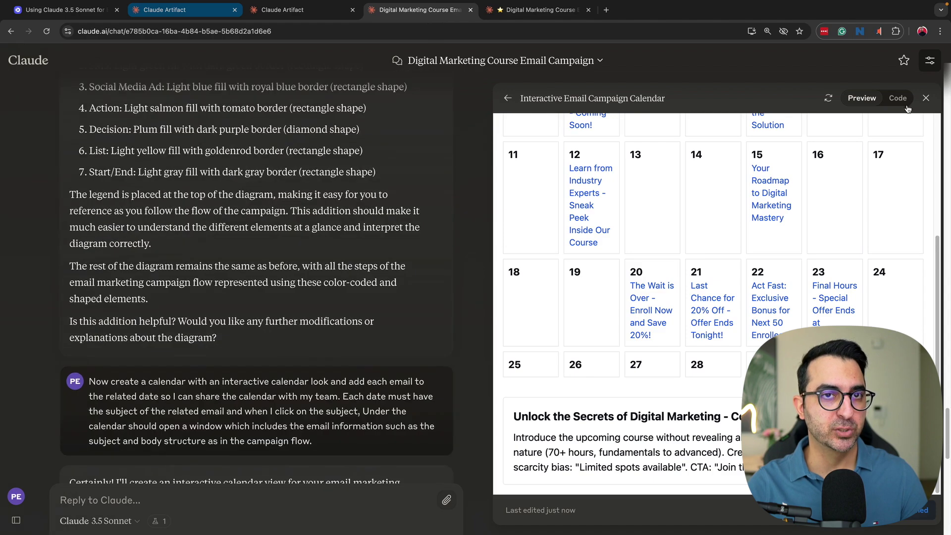
pyautogui.click(926, 99)
pyautogui.click(930, 61)
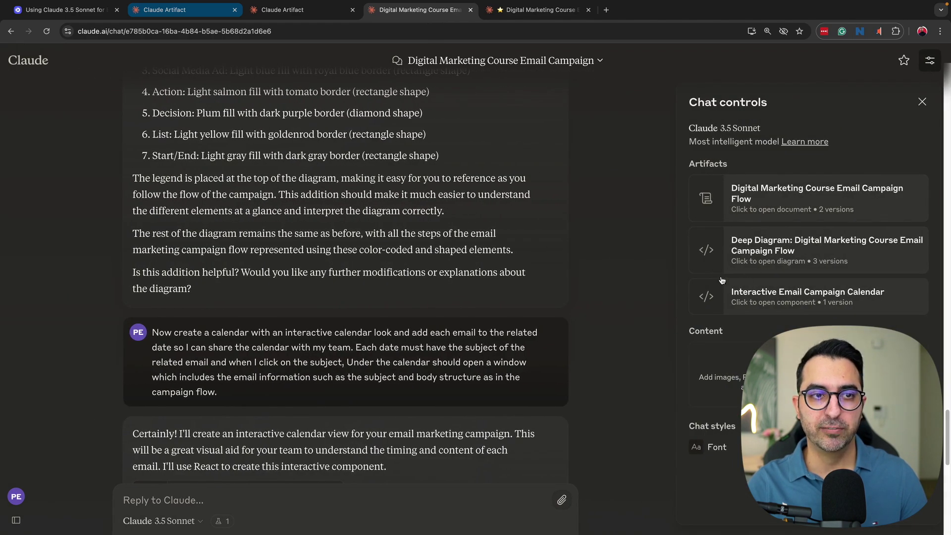
pyautogui.click(778, 269)
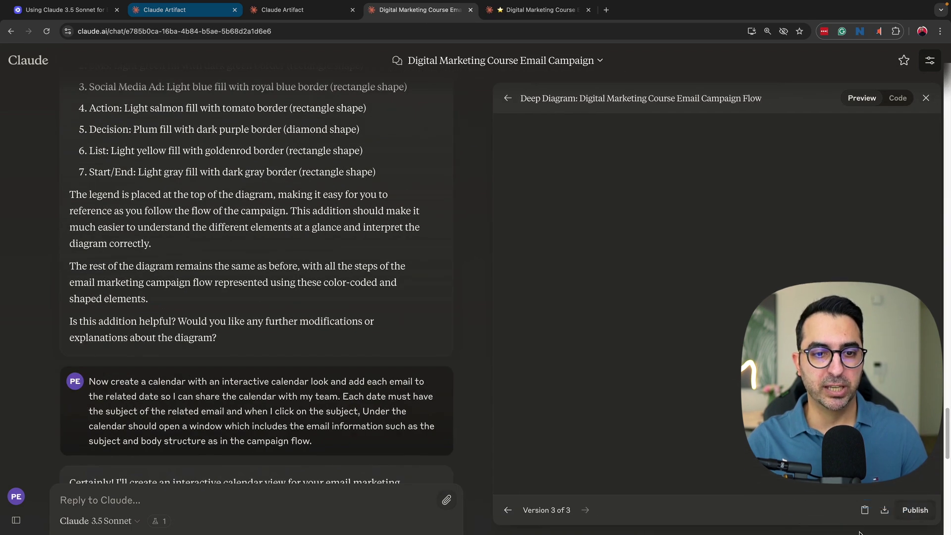